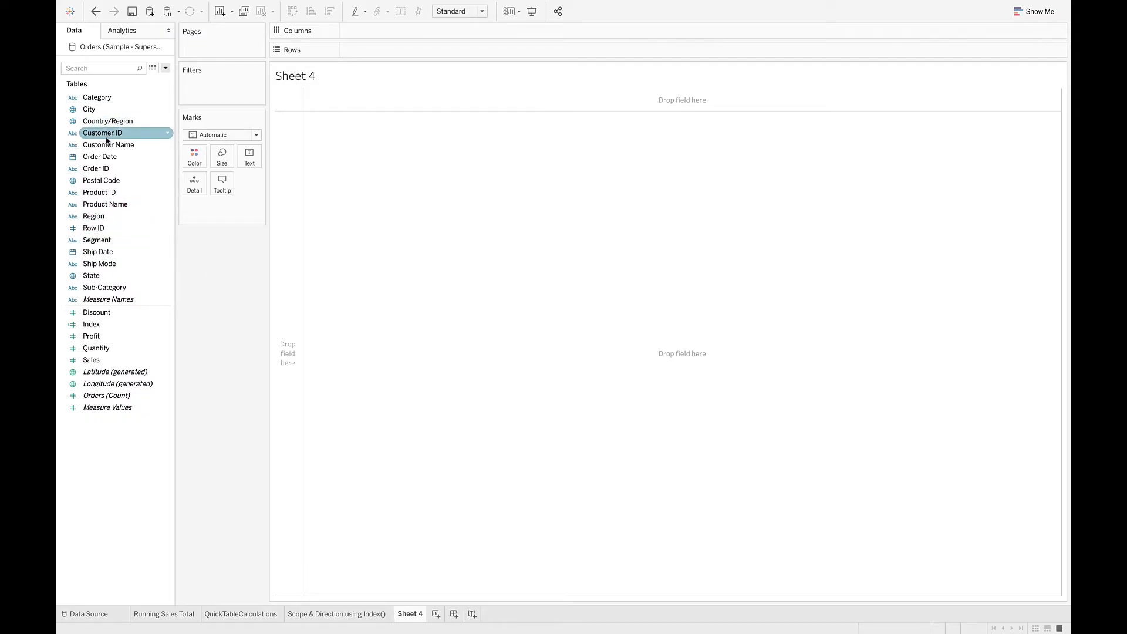
Build a text table of Sales with Order Date year and quarter as columns and Region and Category as rows.
{"action": "left_click_drag", "start_coordinate": [99, 157], "coordinate": [367, 34]}
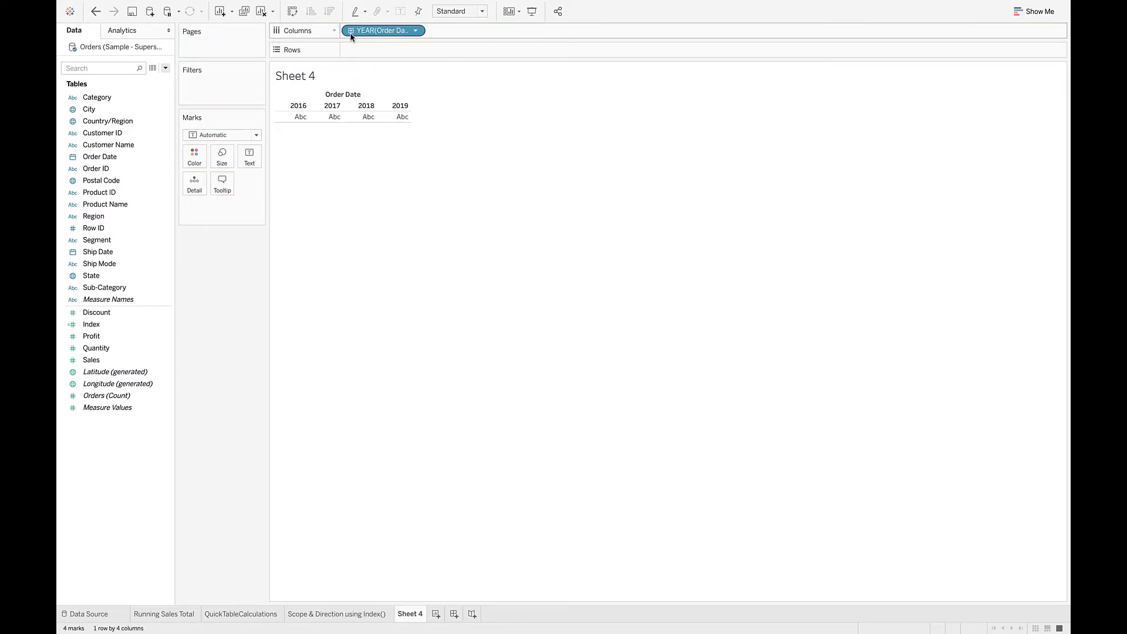
{"action": "left_click", "coordinate": [351, 31]}
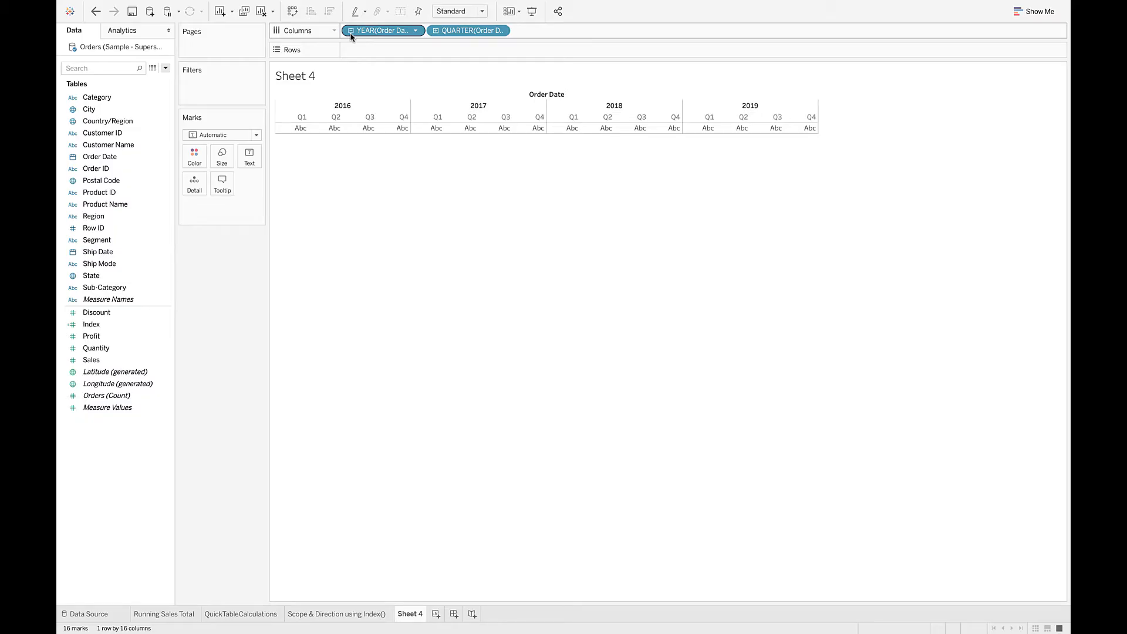
{"action": "left_click_drag", "start_coordinate": [159, 216], "coordinate": [372, 48]}
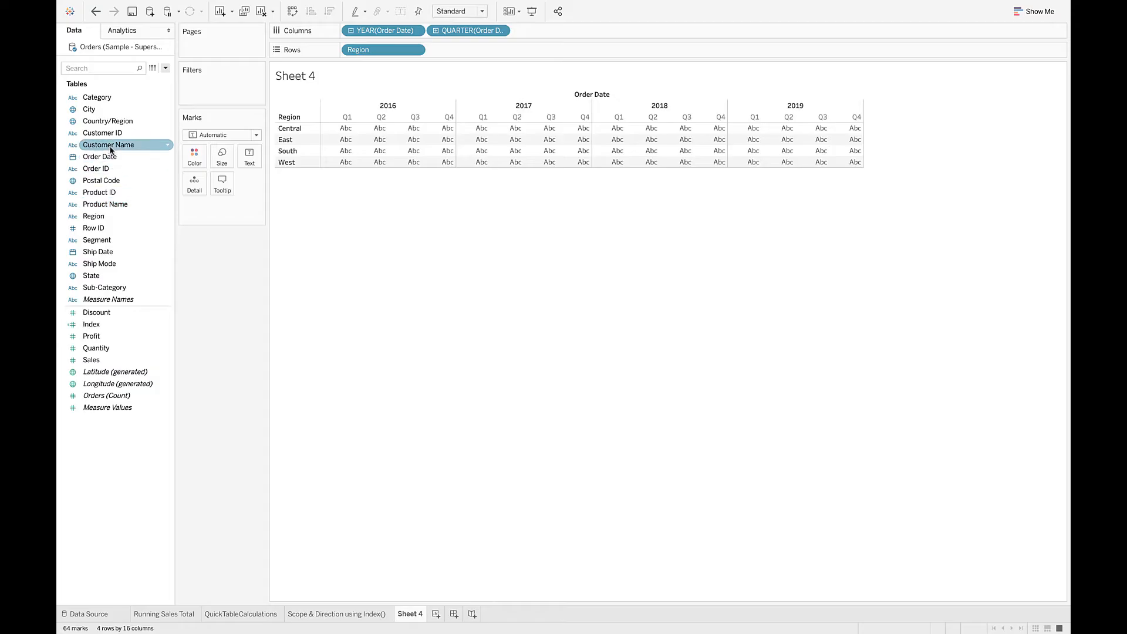
{"action": "left_click_drag", "start_coordinate": [96, 97], "coordinate": [456, 52]}
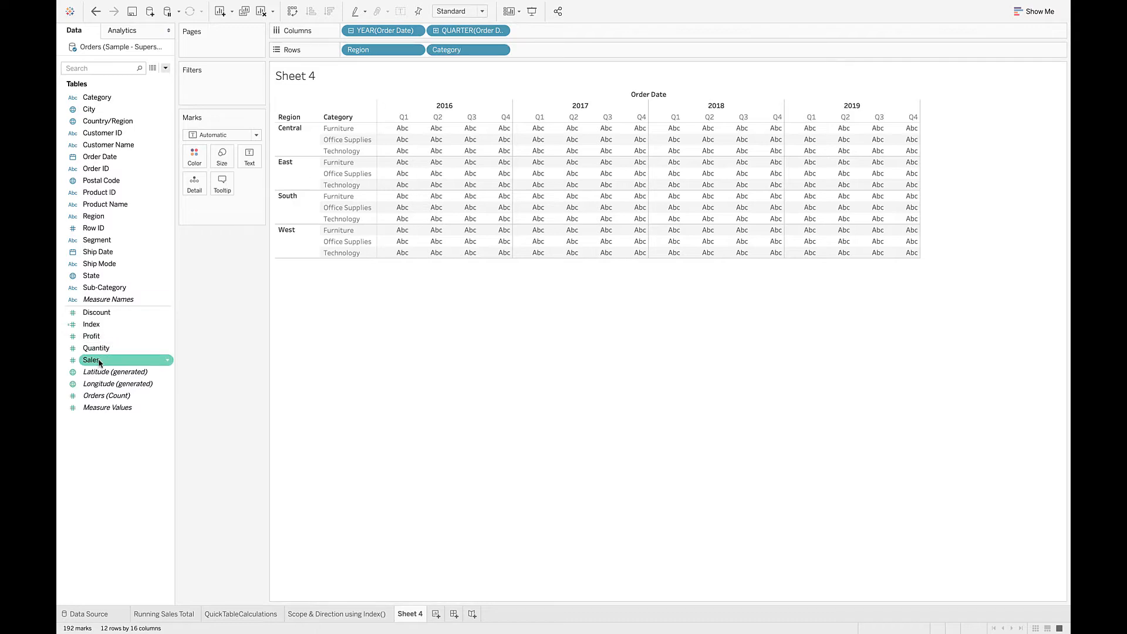
{"action": "left_click_drag", "start_coordinate": [91, 360], "coordinate": [247, 152]}
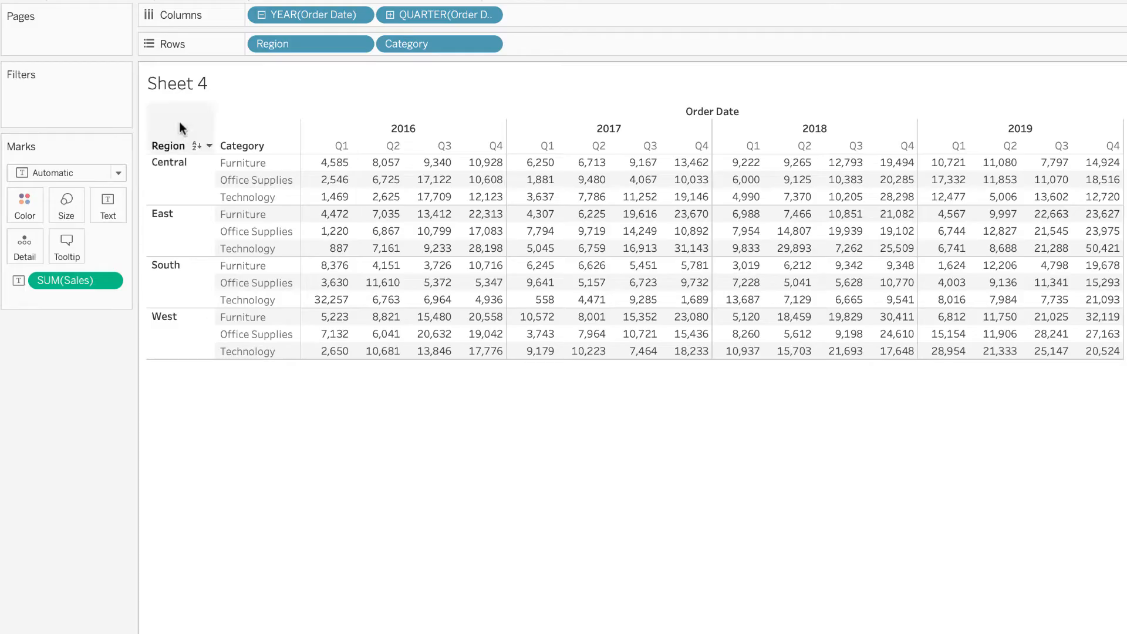
Highlight the Central 2016 pane, the South 2018 pane and the whole table to compare pane and table scope.
{"action": "mouse_move", "coordinate": [340, 171]}
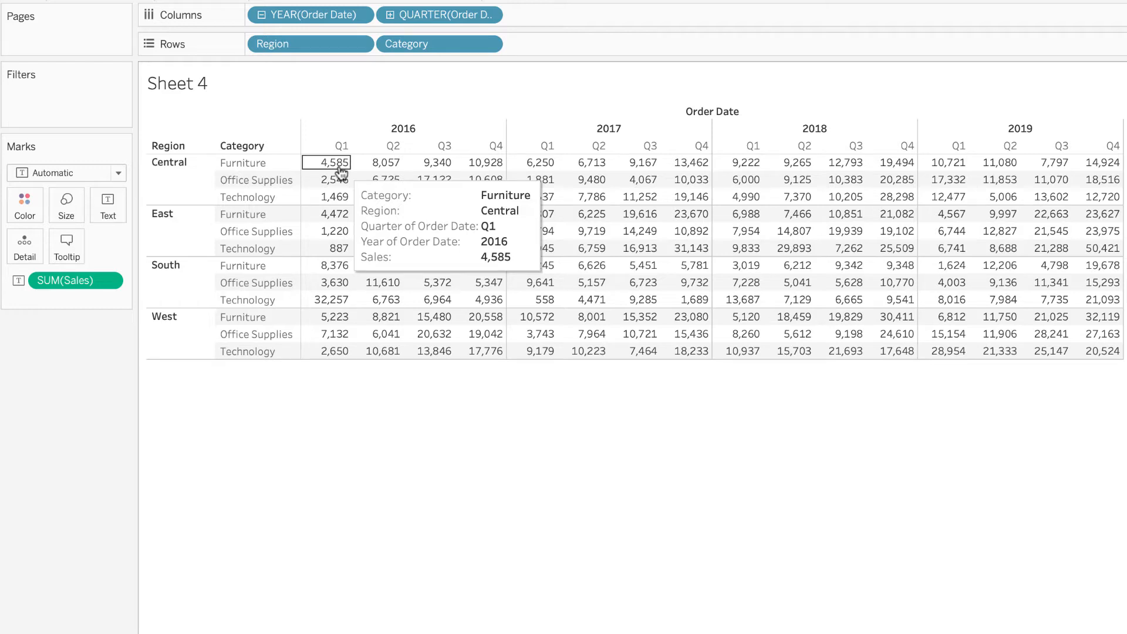
{"action": "left_click_drag", "start_coordinate": [340, 174], "coordinate": [480, 202]}
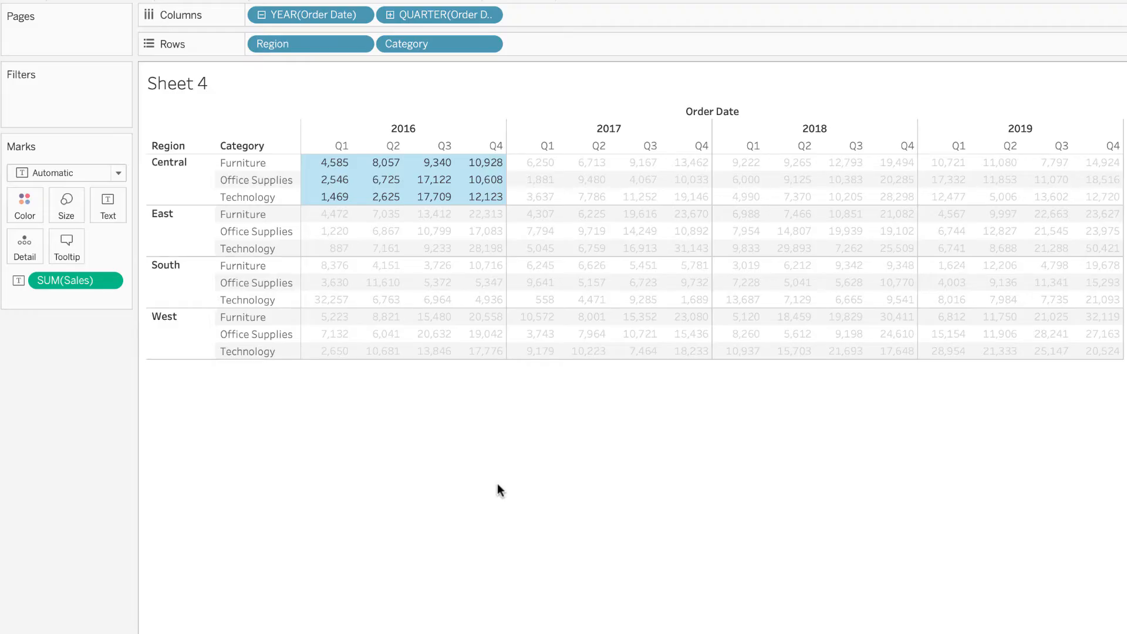
{"action": "left_click_drag", "start_coordinate": [737, 267], "coordinate": [872, 303]}
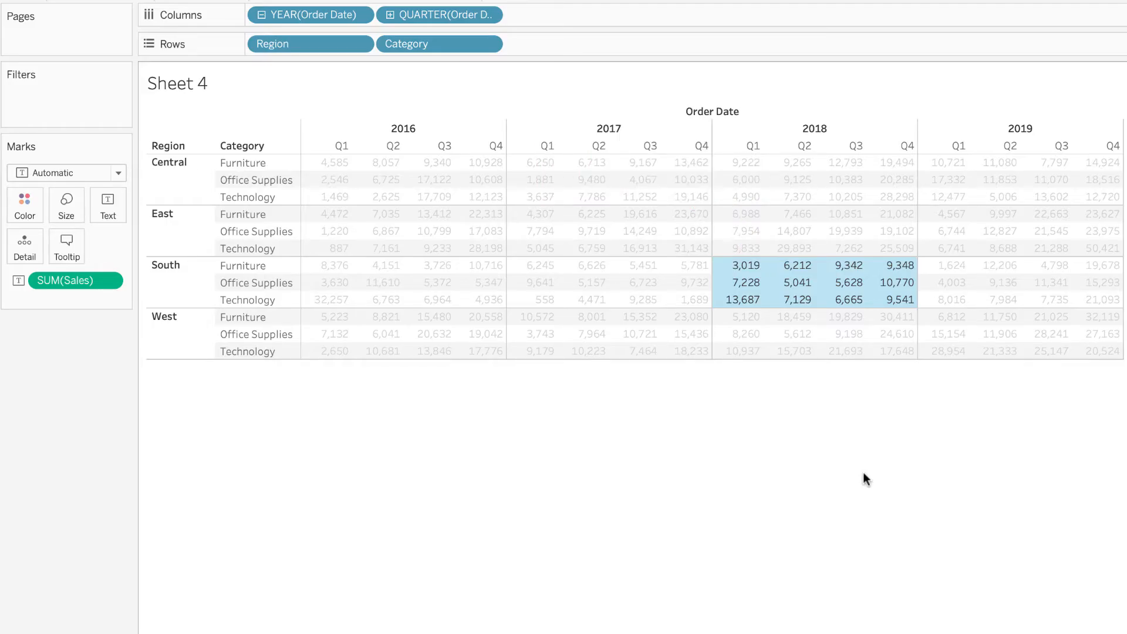
{"action": "left_click_drag", "start_coordinate": [356, 190], "coordinate": [1101, 359]}
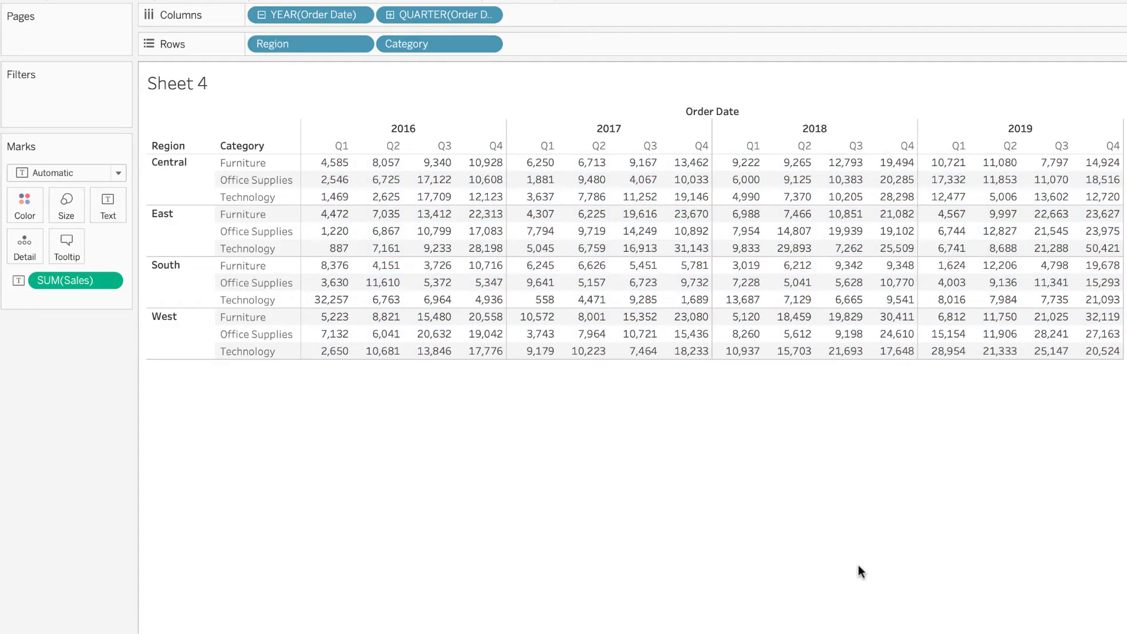
Apply a Running Total quick table calculation to the Sales measure.
{"action": "left_click", "coordinate": [109, 283]}
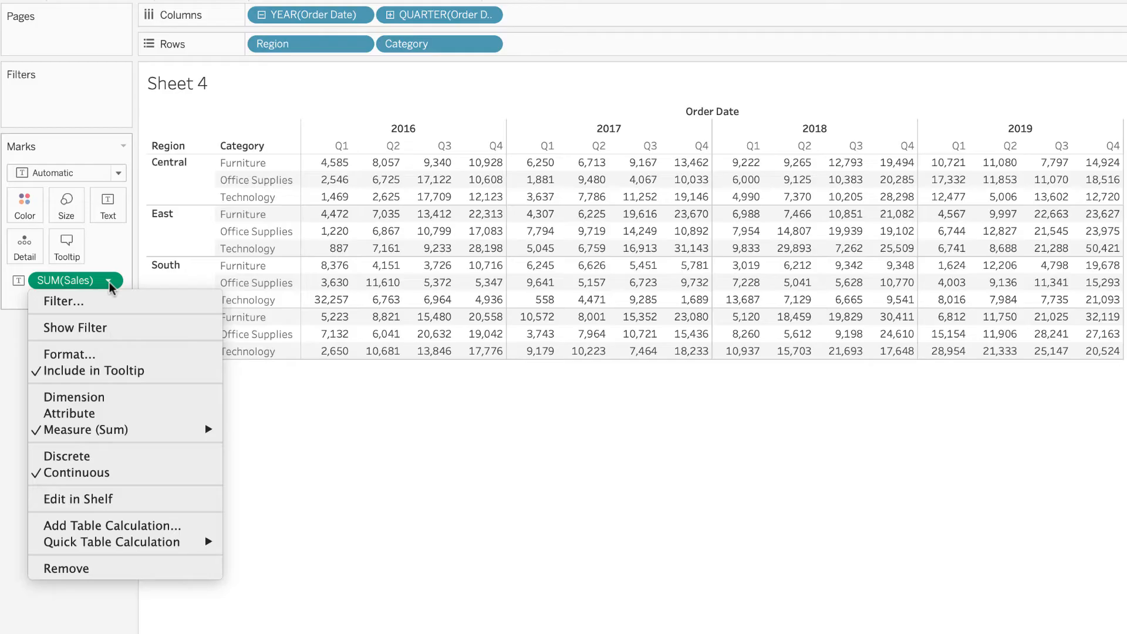
{"action": "mouse_move", "coordinate": [108, 546]}
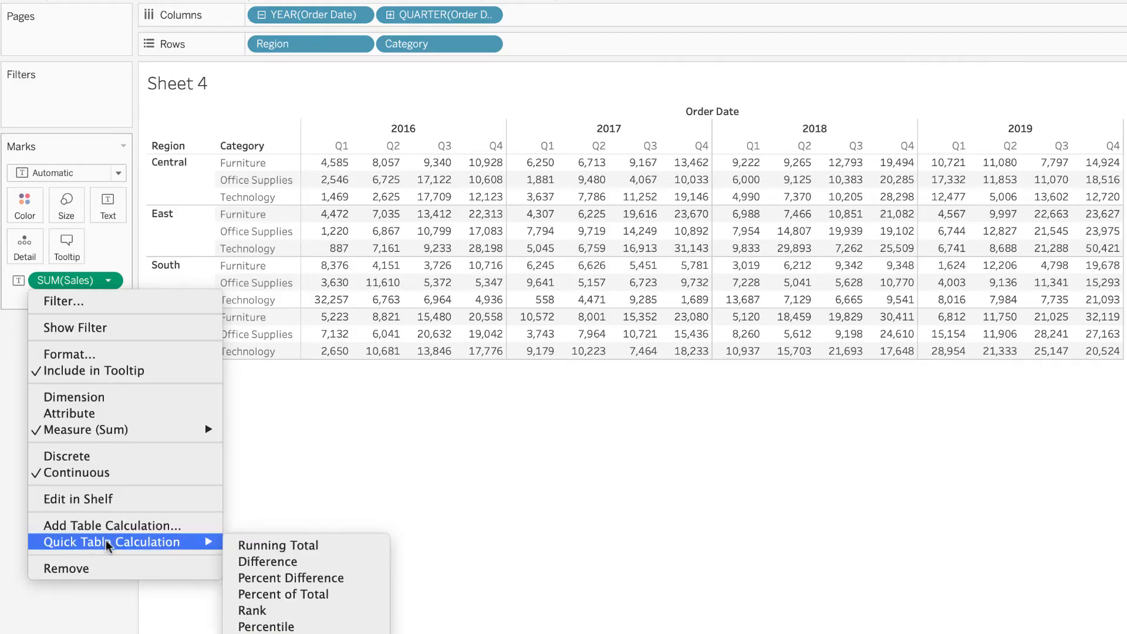
{"action": "left_click", "coordinate": [257, 551]}
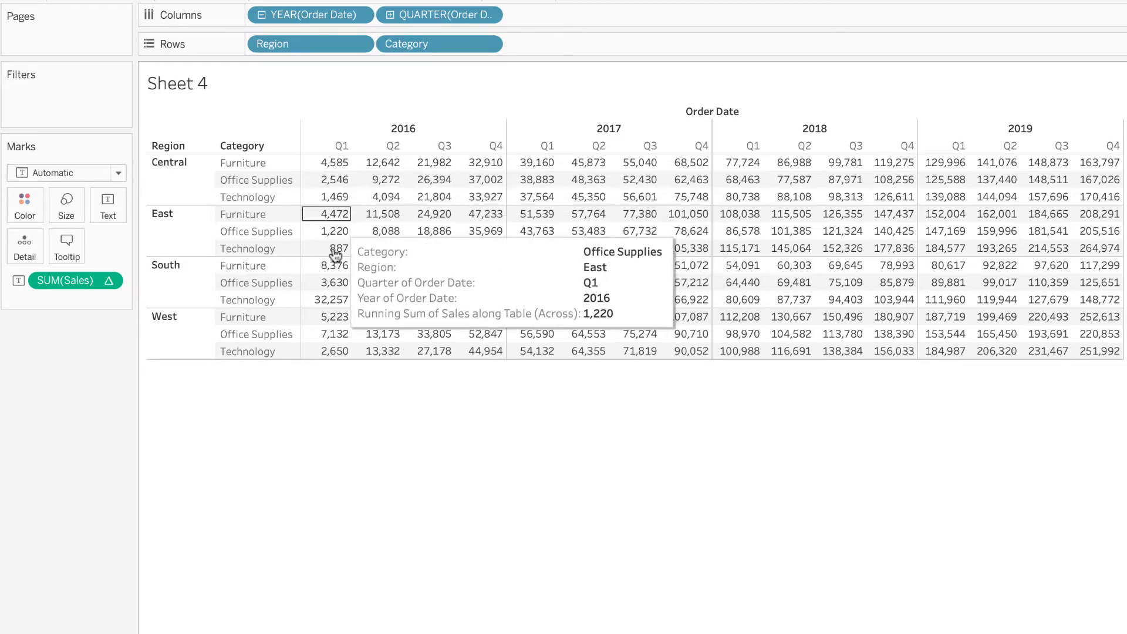
Compute the running total of Sales using Table (down).
{"action": "left_click", "coordinate": [108, 280]}
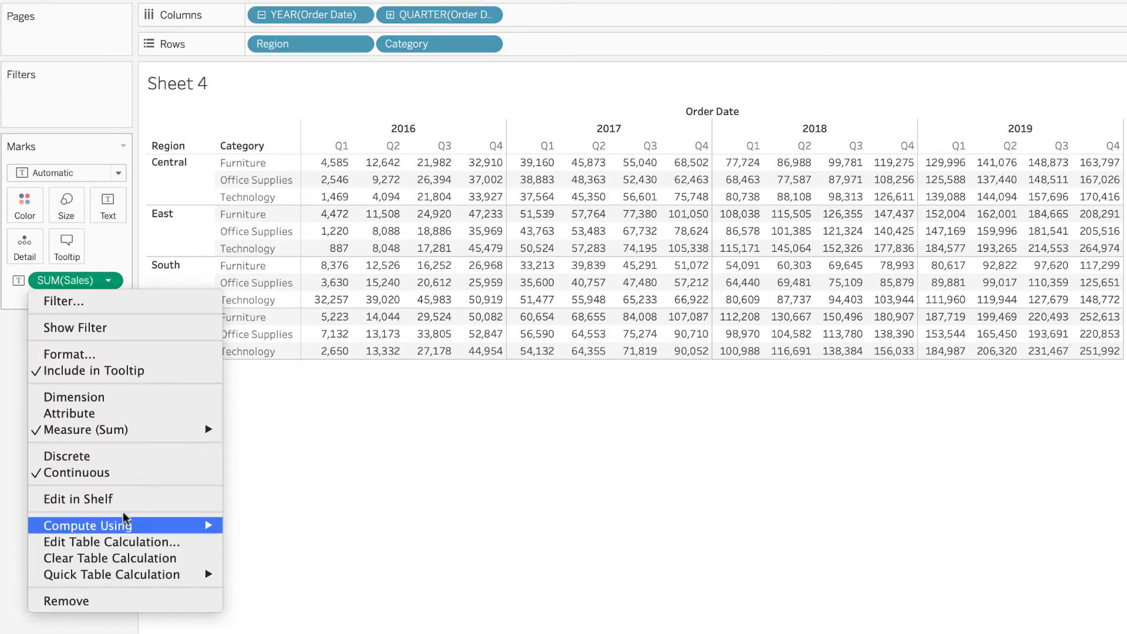
{"action": "mouse_move", "coordinate": [124, 529]}
{"action": "left_click", "coordinate": [272, 545]}
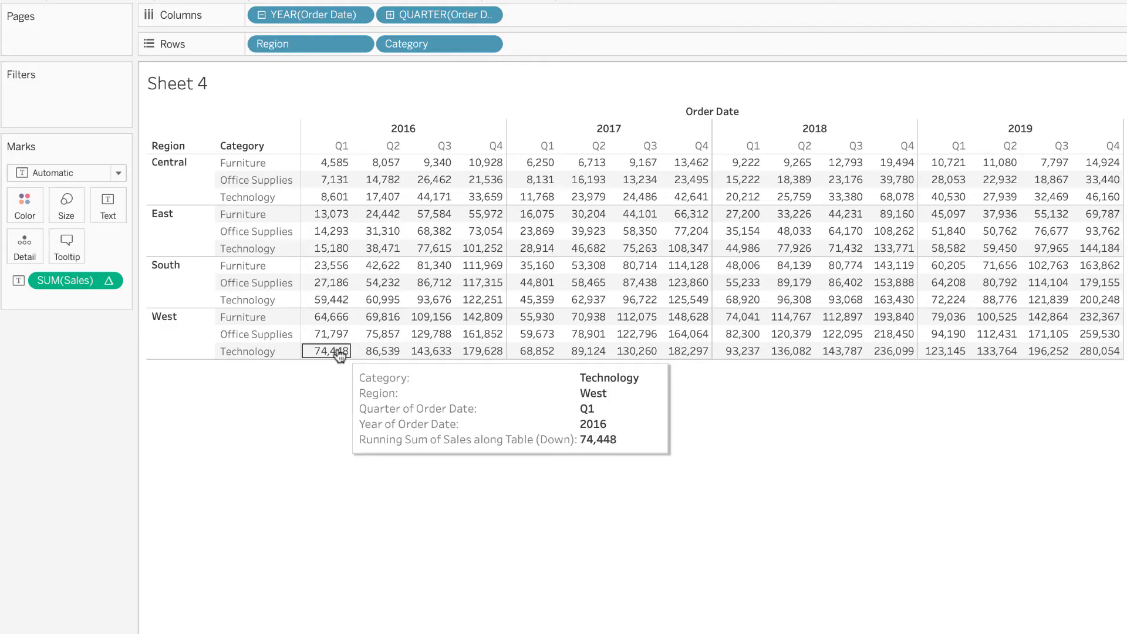
Compute the running total of Sales using Pane (across).
{"action": "left_click", "coordinate": [108, 283]}
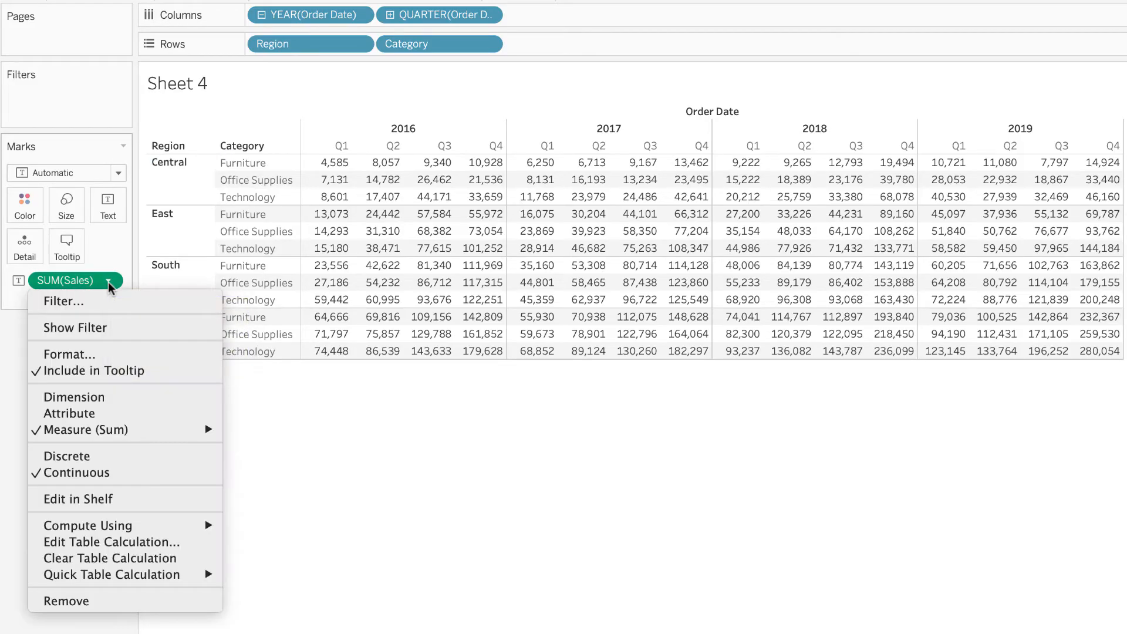
{"action": "mouse_move", "coordinate": [125, 528]}
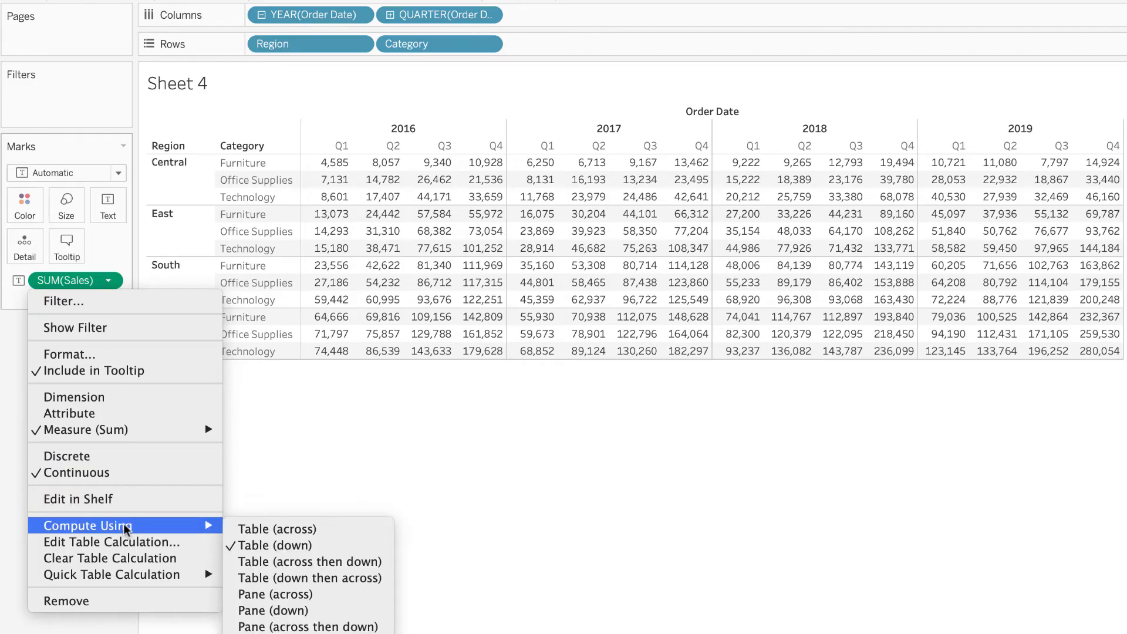
{"action": "left_click", "coordinate": [280, 595]}
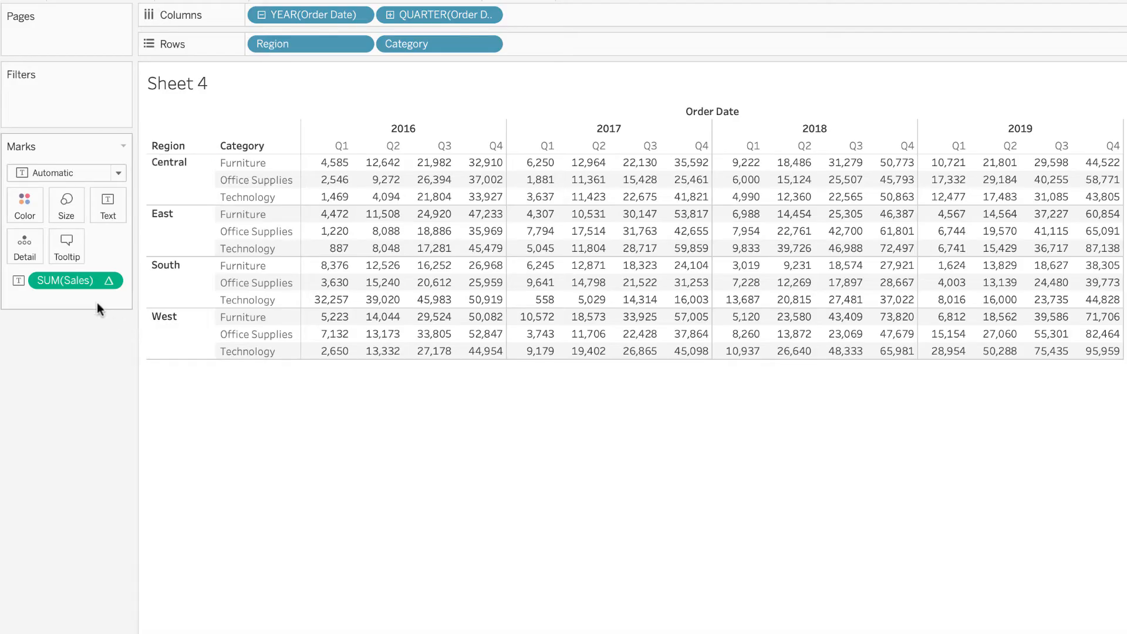
{"action": "left_click", "coordinate": [110, 281]}
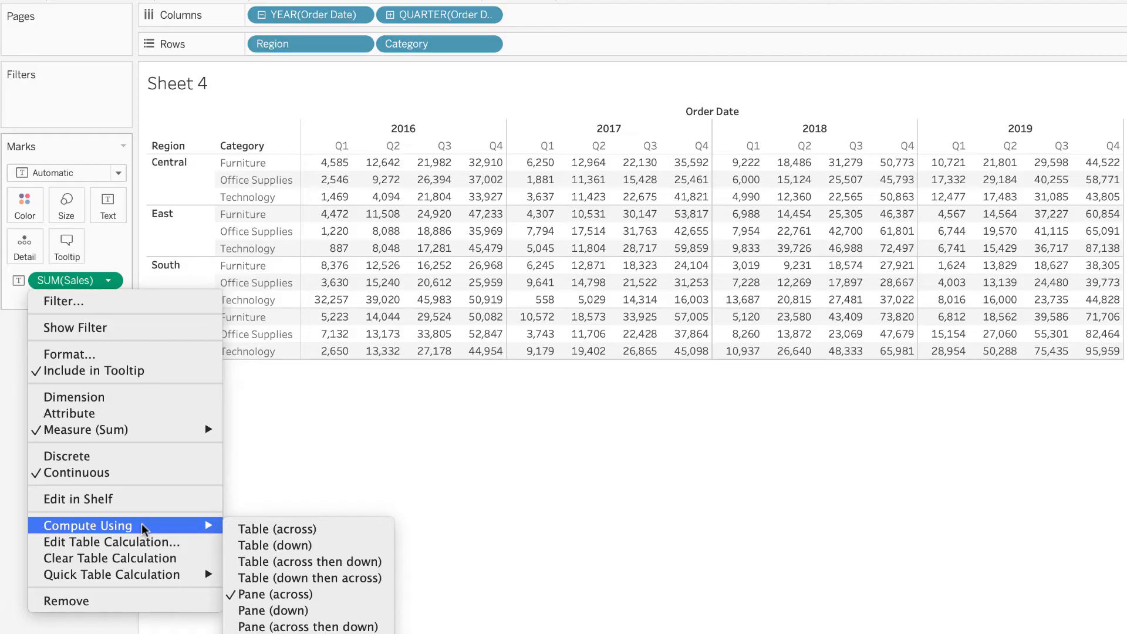
{"action": "left_click", "coordinate": [630, 598]}
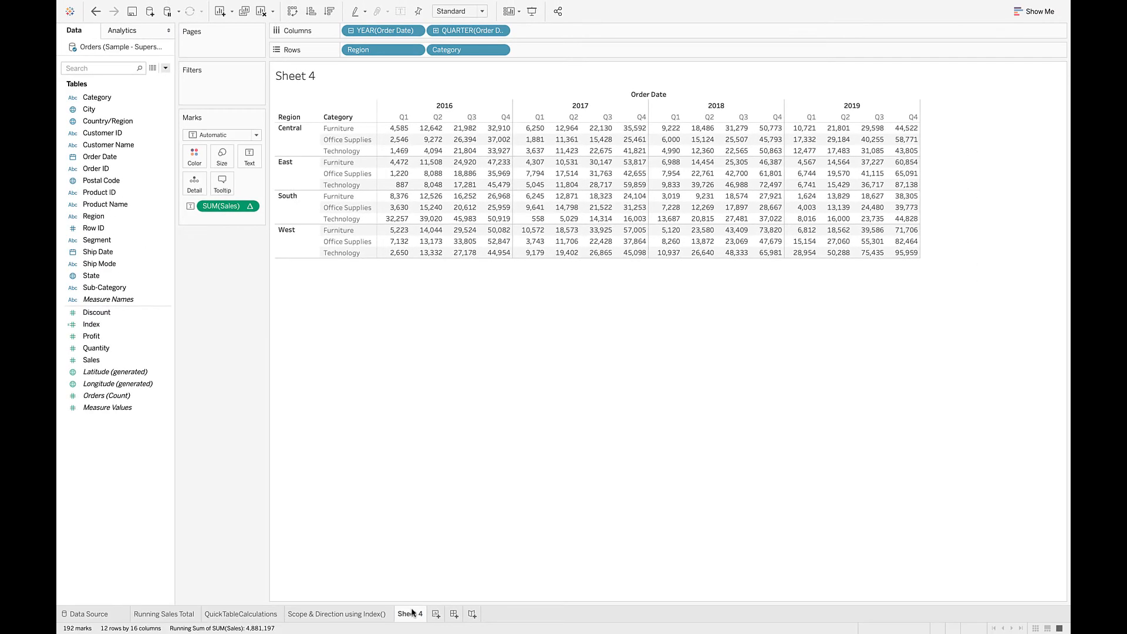
Rename Sheet 4 as "Sales by Region by Category and Date".
{"action": "double_click", "coordinate": [413, 613]}
{"action": "type", "text": "Sasl"}
{"action": "key", "text": "BackSpace"}
{"action": "key", "text": "BackSpace"}
{"action": "type", "text": "les by Region"}
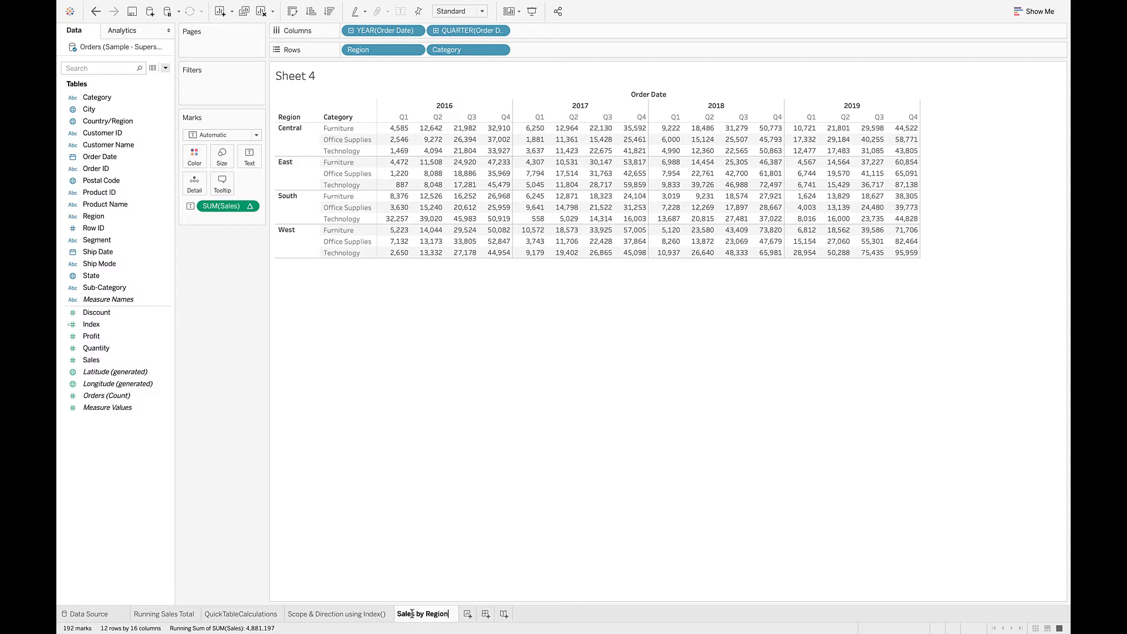
{"action": "type", "text": " by CAter"}
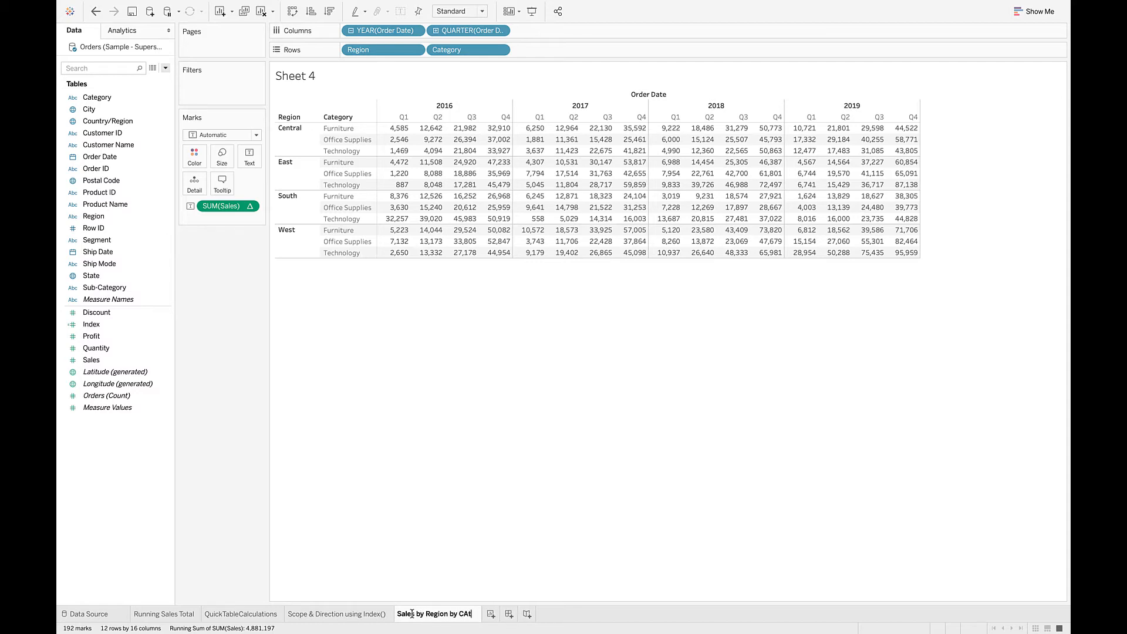
{"action": "key", "text": "BackSpace"}
{"action": "key", "text": "BackSpace"}
{"action": "key", "text": "BackSpace"}
{"action": "key", "text": "BackSpace"}
{"action": "type", "text": "ategory and Date"}
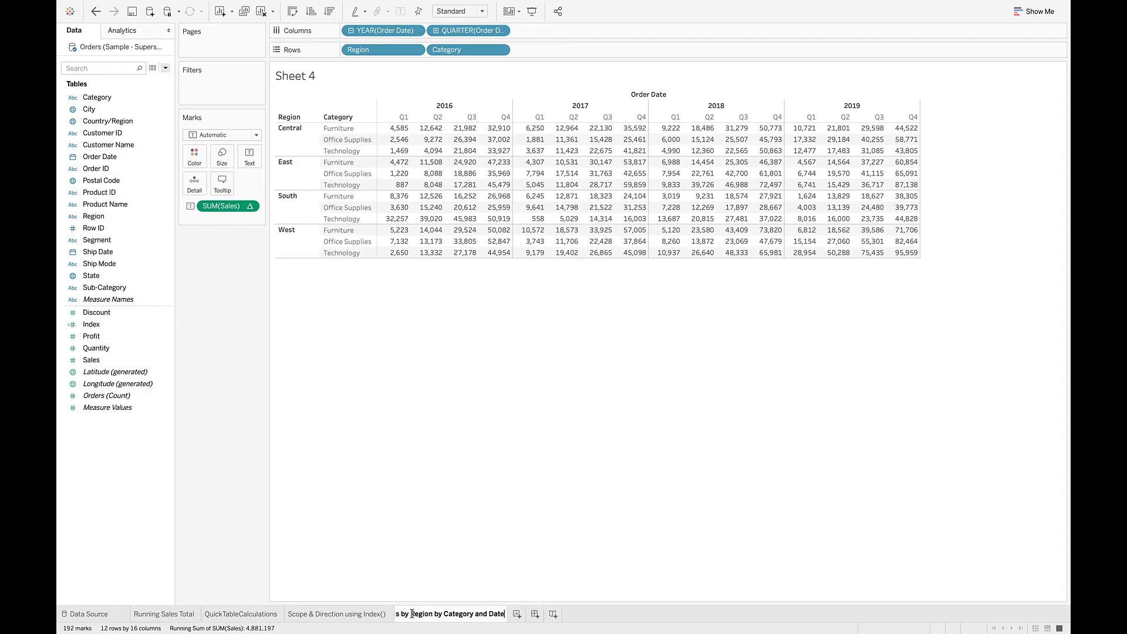
{"action": "key", "text": "Return"}
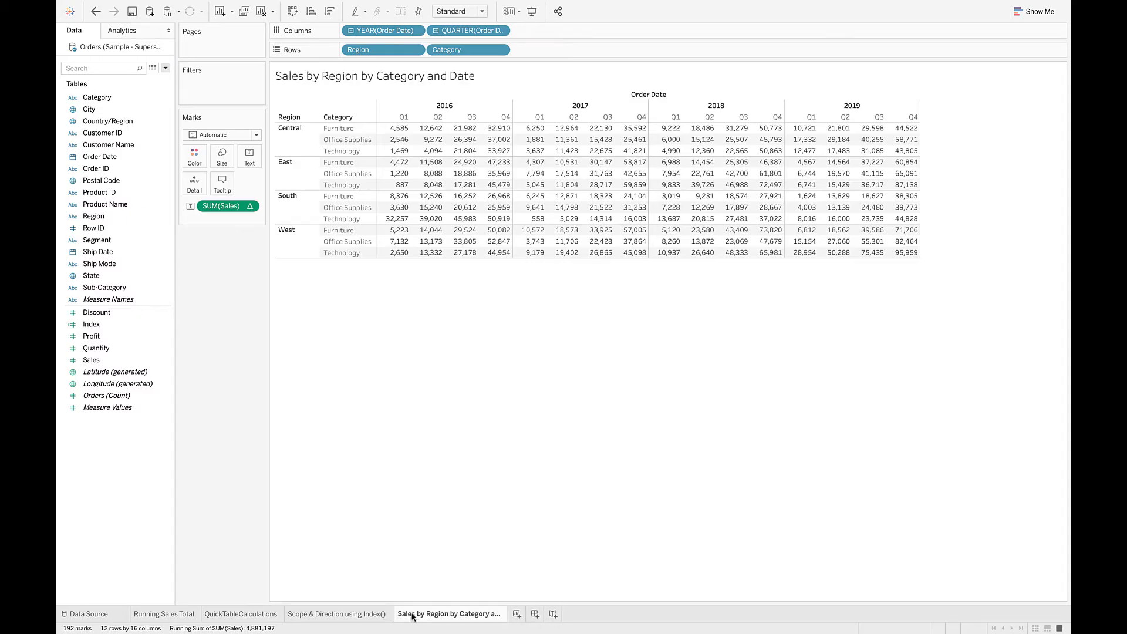
Create a new worksheet and chart Sales on rows against Order Date year and quarter on columns.
{"action": "left_click", "coordinate": [517, 615]}
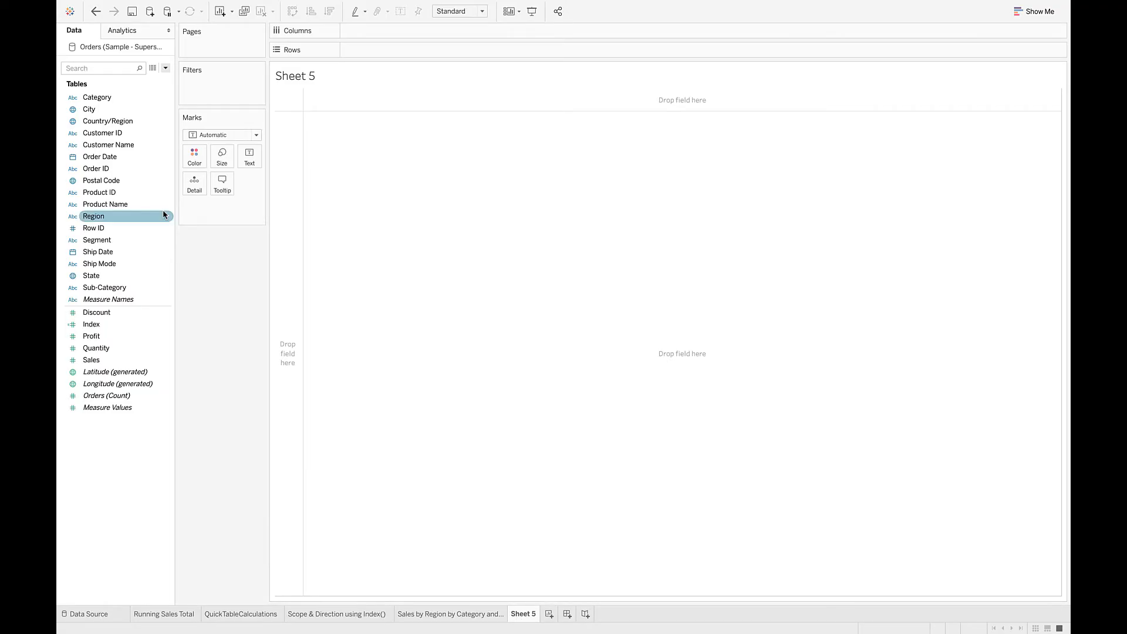
{"action": "left_click", "coordinate": [116, 123]}
{"action": "left_click_drag", "start_coordinate": [100, 157], "coordinate": [371, 32]}
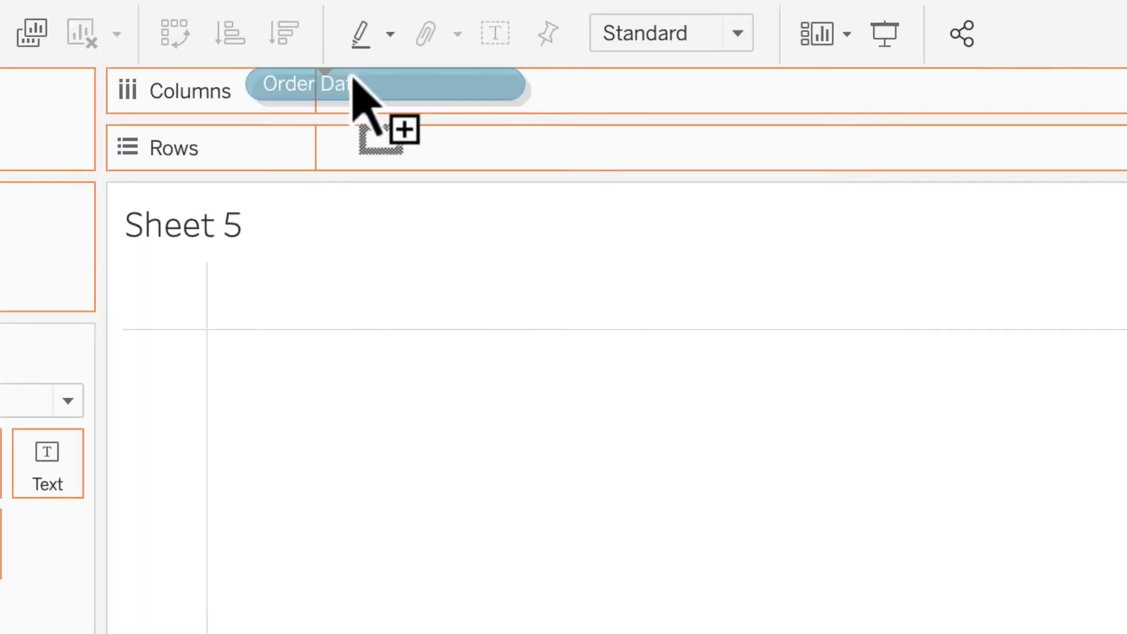
{"action": "left_click_drag", "start_coordinate": [423, 134], "coordinate": [420, 131]}
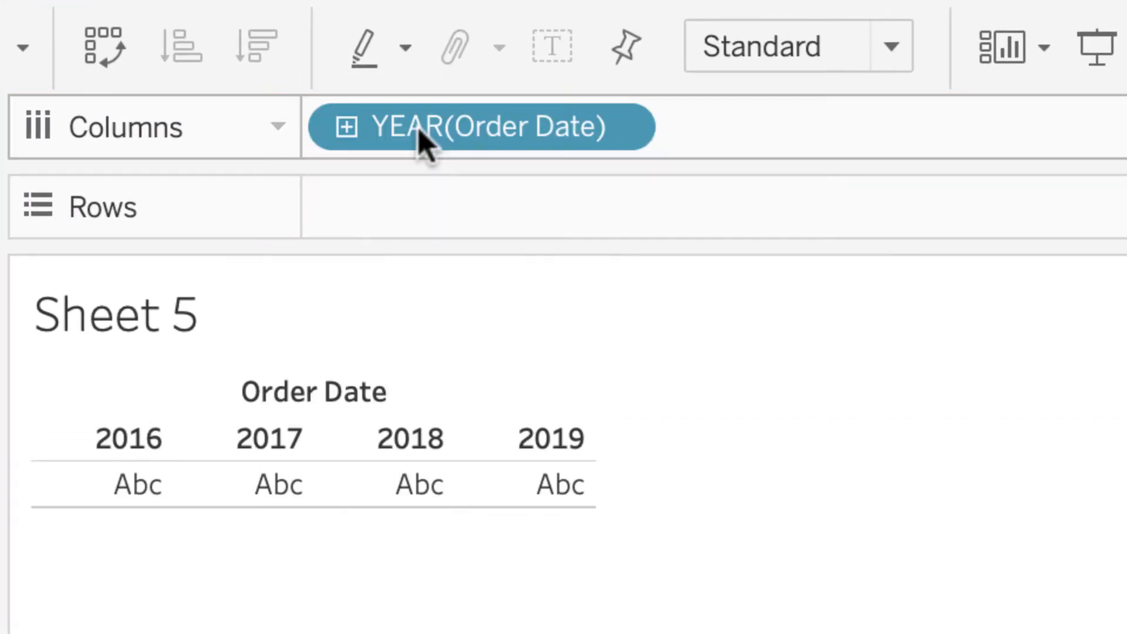
{"action": "left_click", "coordinate": [346, 127]}
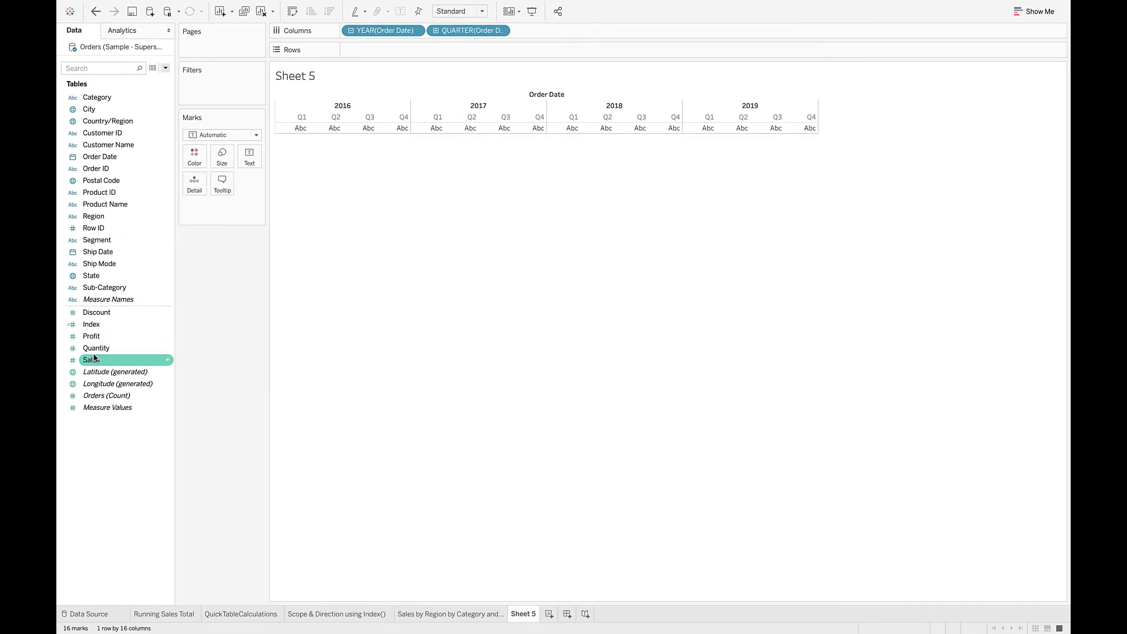
{"action": "left_click_drag", "start_coordinate": [94, 357], "coordinate": [360, 48]}
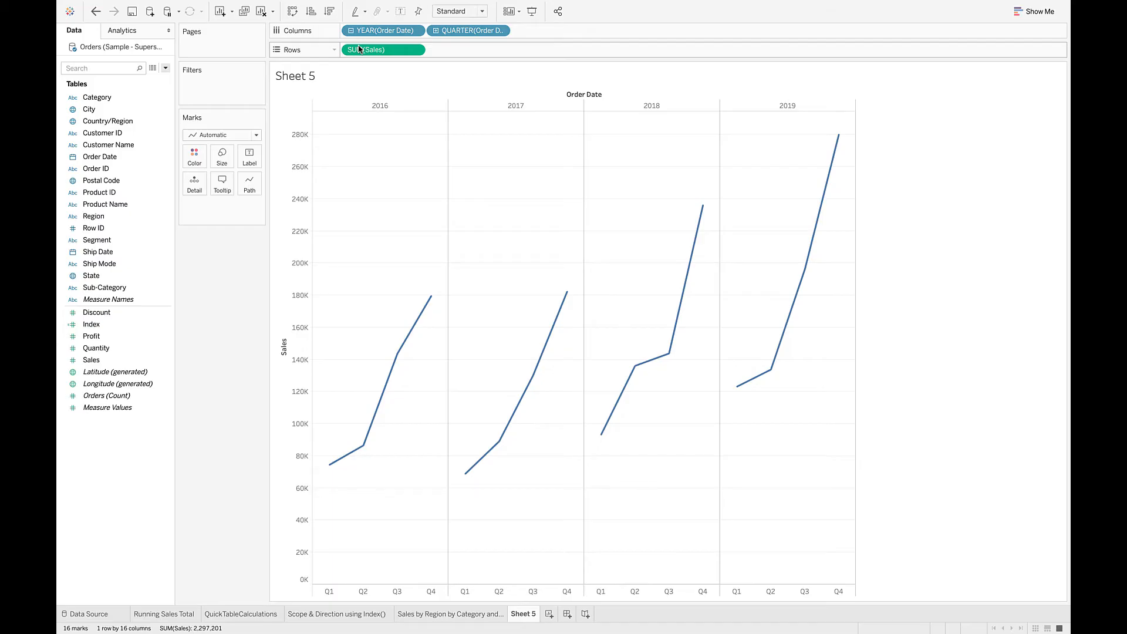
Add a second Sales measure to the rows as Year Over Year Growth and show mark labels on both charts.
{"action": "left_click_drag", "start_coordinate": [359, 49], "coordinate": [450, 50]}
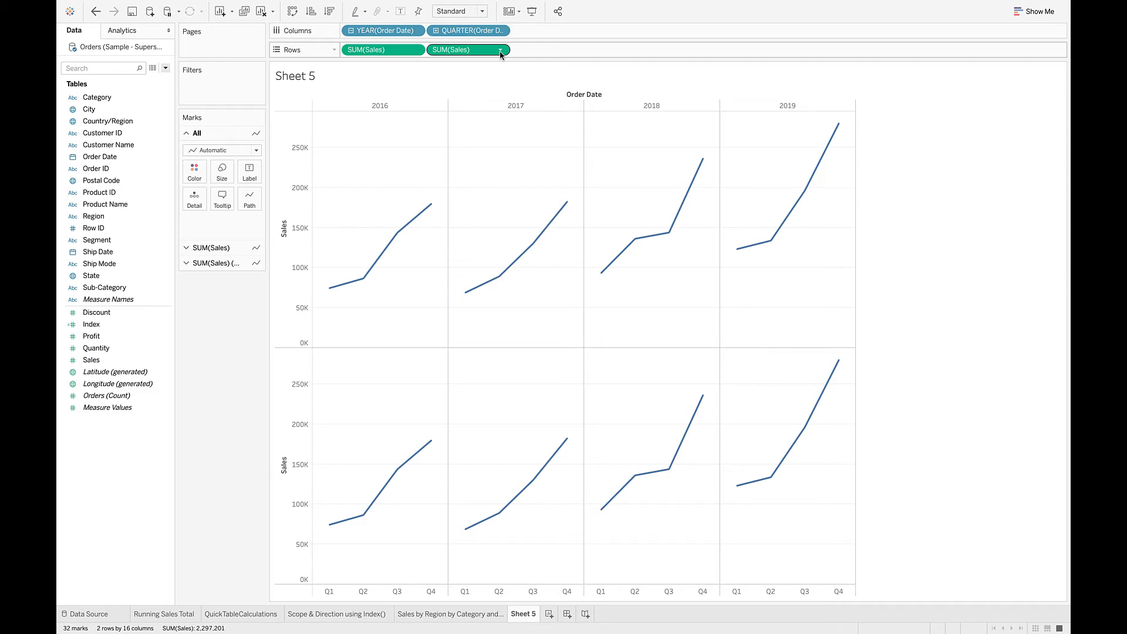
{"action": "left_click", "coordinate": [501, 50]}
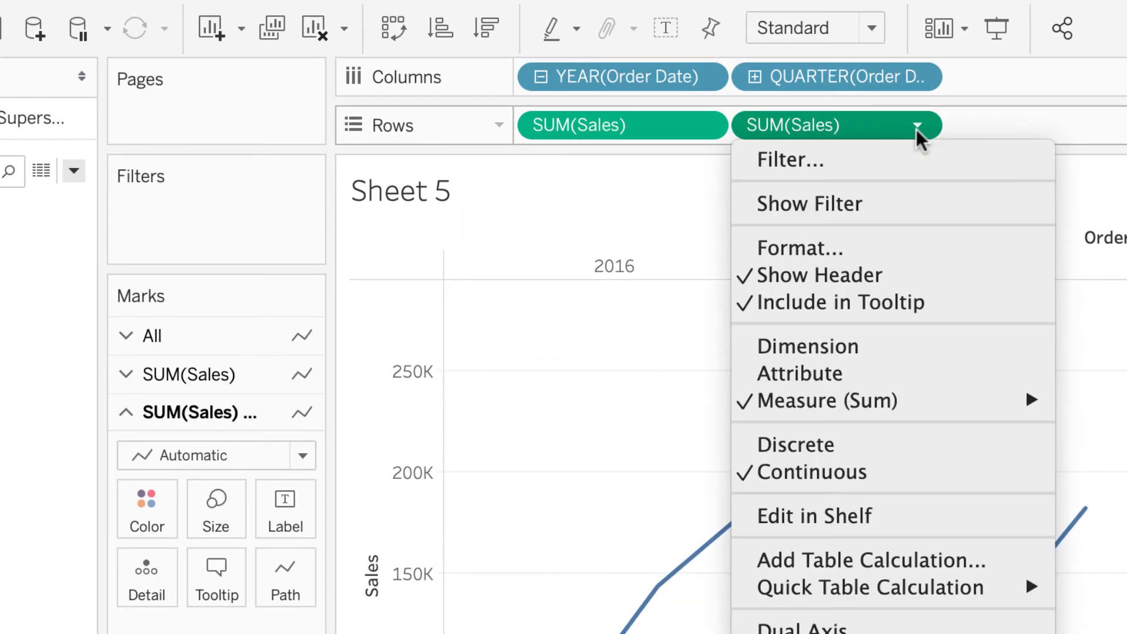
{"action": "mouse_move", "coordinate": [899, 589]}
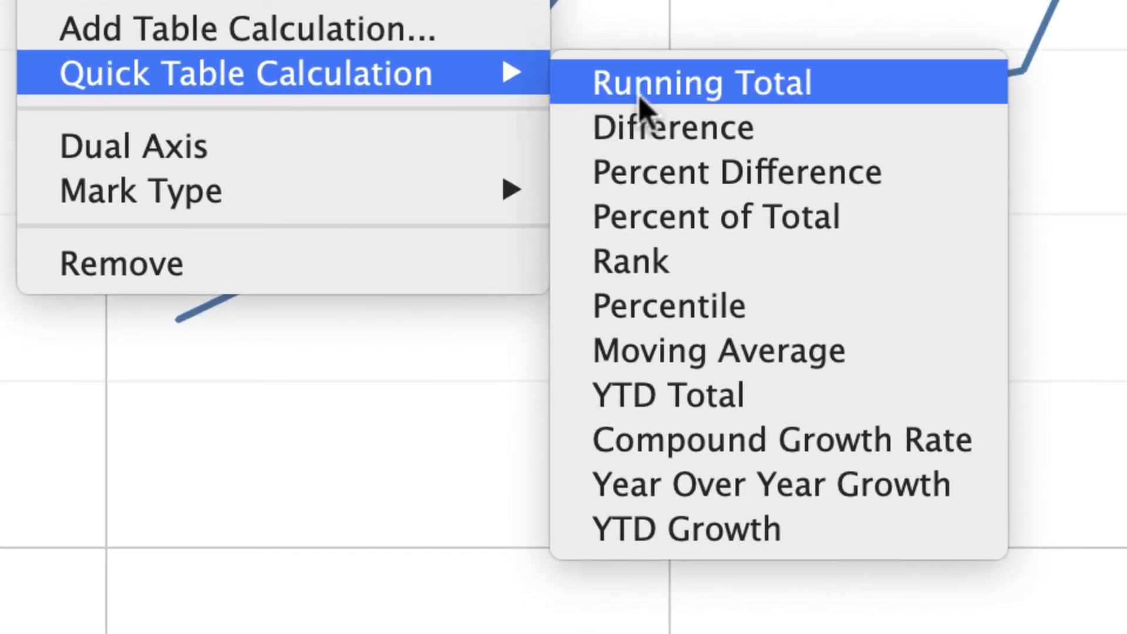
{"action": "left_click", "coordinate": [661, 492]}
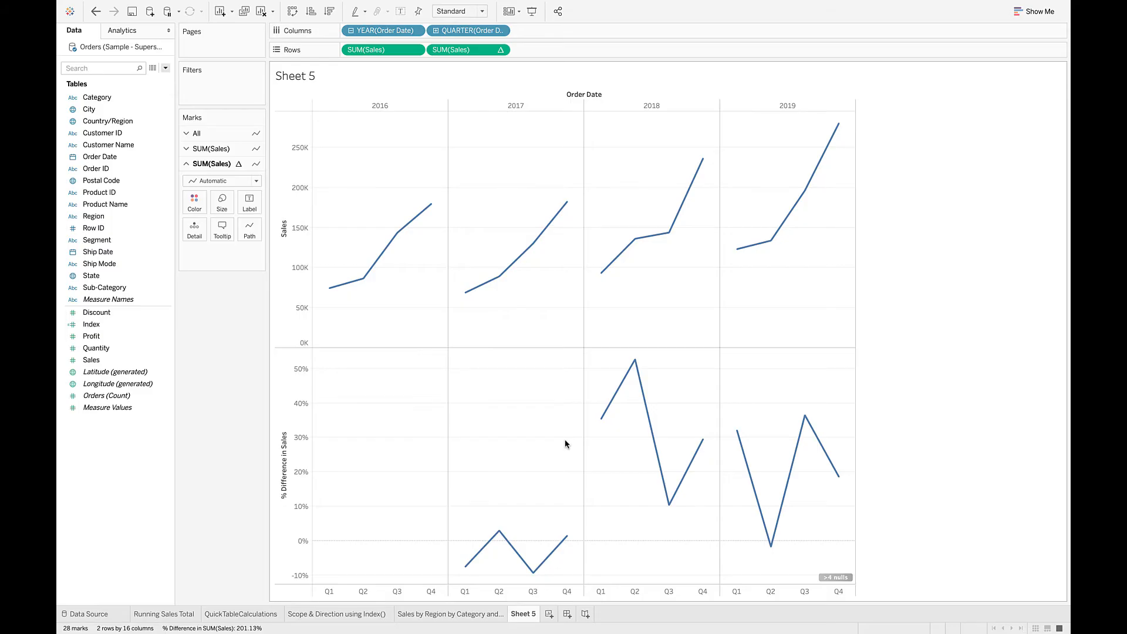
{"action": "left_click", "coordinate": [401, 12]}
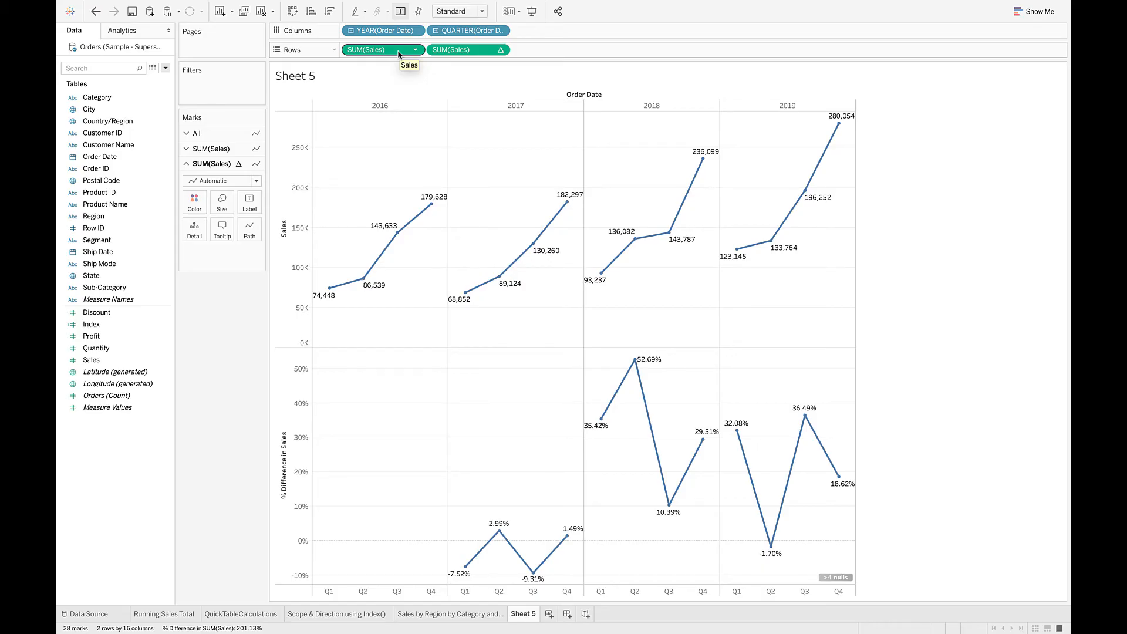
Swap the rows and columns of the view, and swap them back.
{"action": "left_click", "coordinate": [292, 13]}
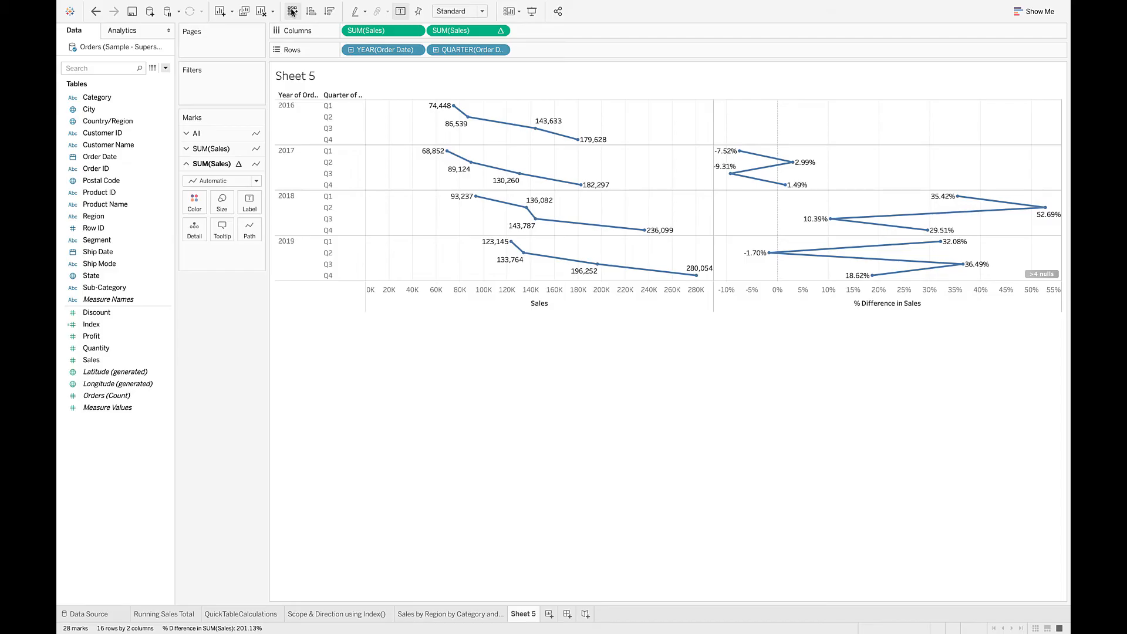
{"action": "left_click", "coordinate": [292, 13]}
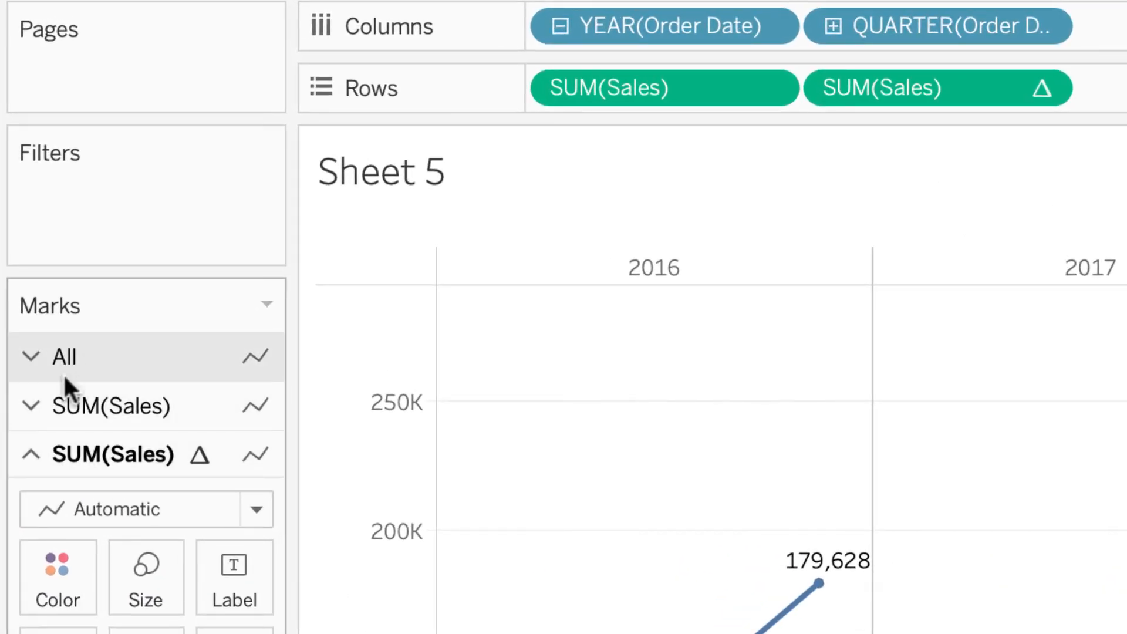
Change the mark type of the year-over-year growth Sales measure to Bar, leaving the plain Sales measure as a line.
{"action": "left_click", "coordinate": [150, 358]}
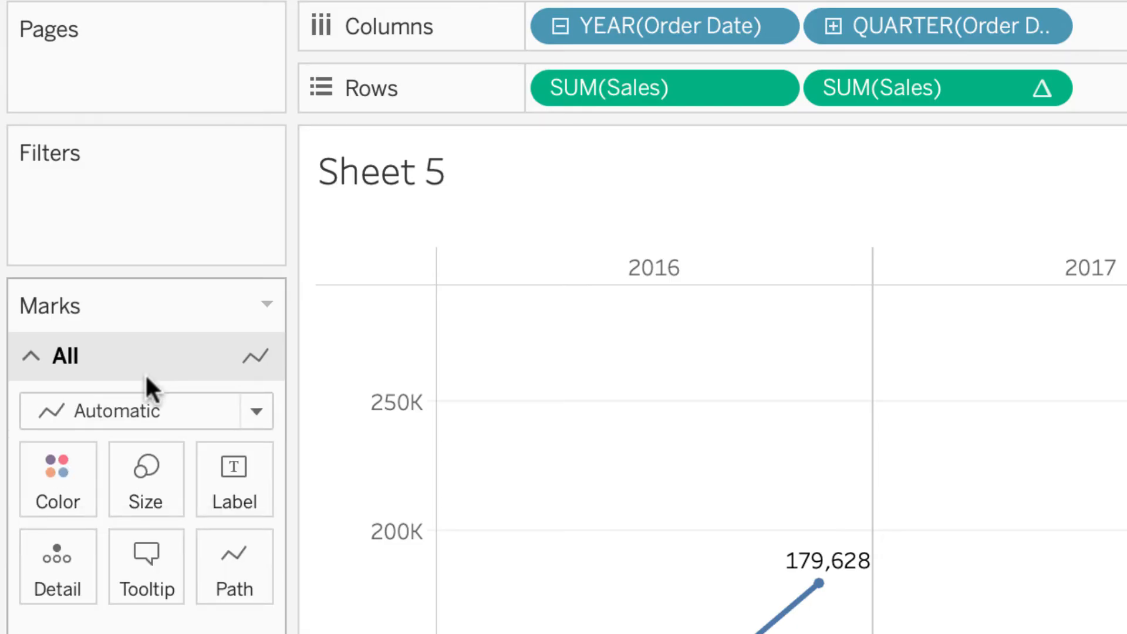
{"action": "left_click", "coordinate": [102, 515]}
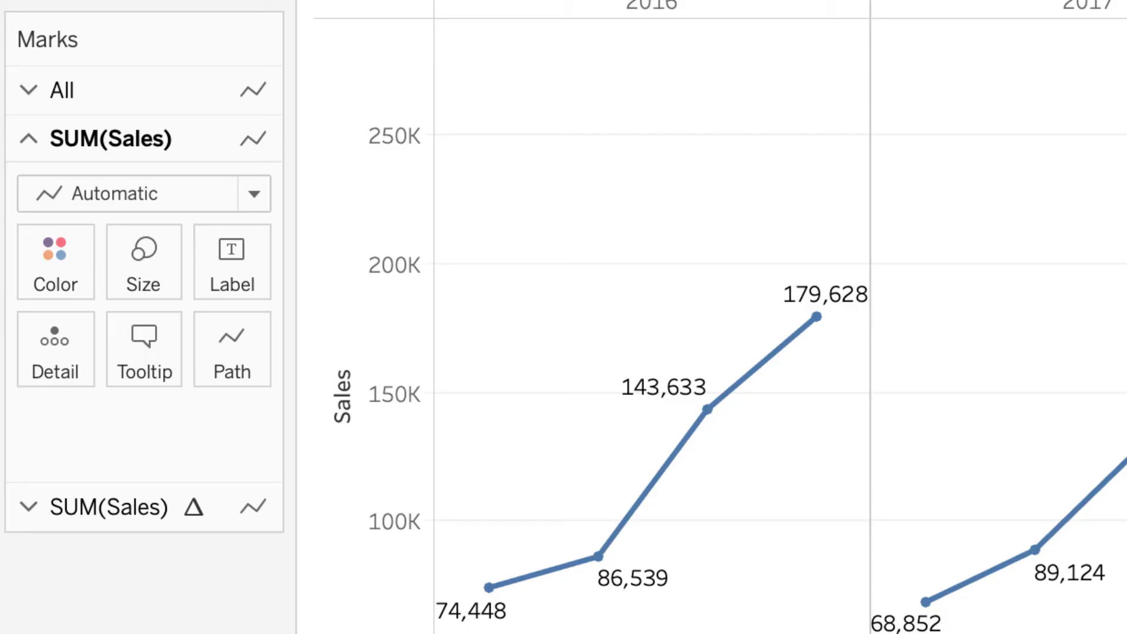
{"action": "left_click", "coordinate": [108, 507]}
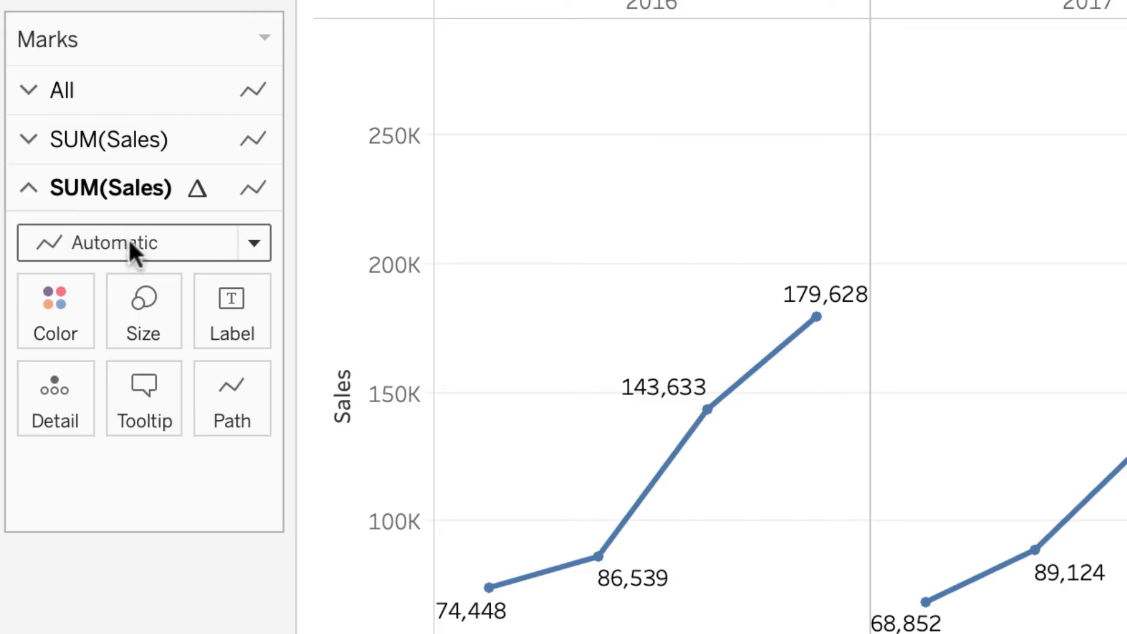
{"action": "left_click", "coordinate": [255, 245]}
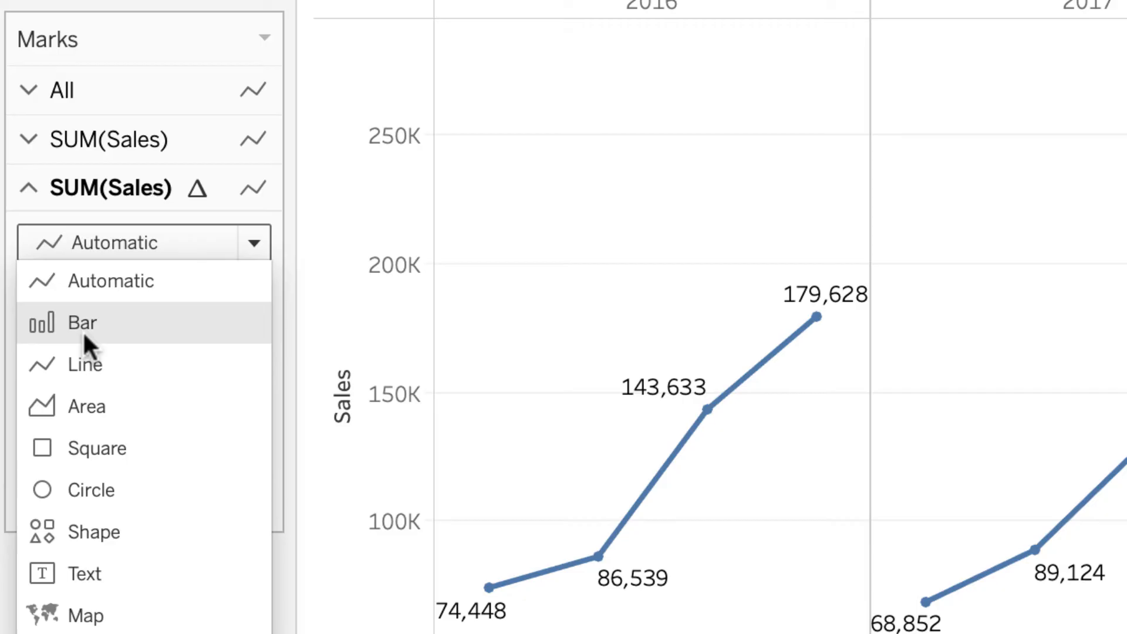
{"action": "left_click", "coordinate": [84, 330]}
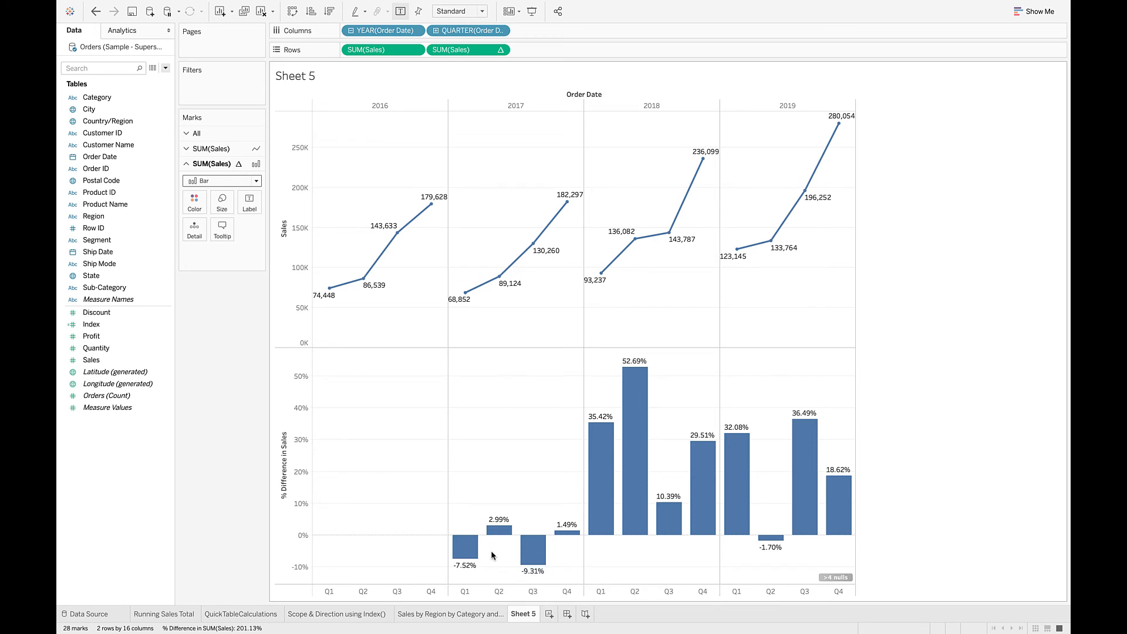
Set the year-over-year growth calculation on the second Sales measure to compute using Pane (across).
{"action": "mouse_move", "coordinate": [469, 555]}
{"action": "mouse_move", "coordinate": [330, 299]}
{"action": "mouse_move", "coordinate": [468, 300]}
{"action": "mouse_move", "coordinate": [603, 502]}
{"action": "left_click", "coordinate": [501, 51]}
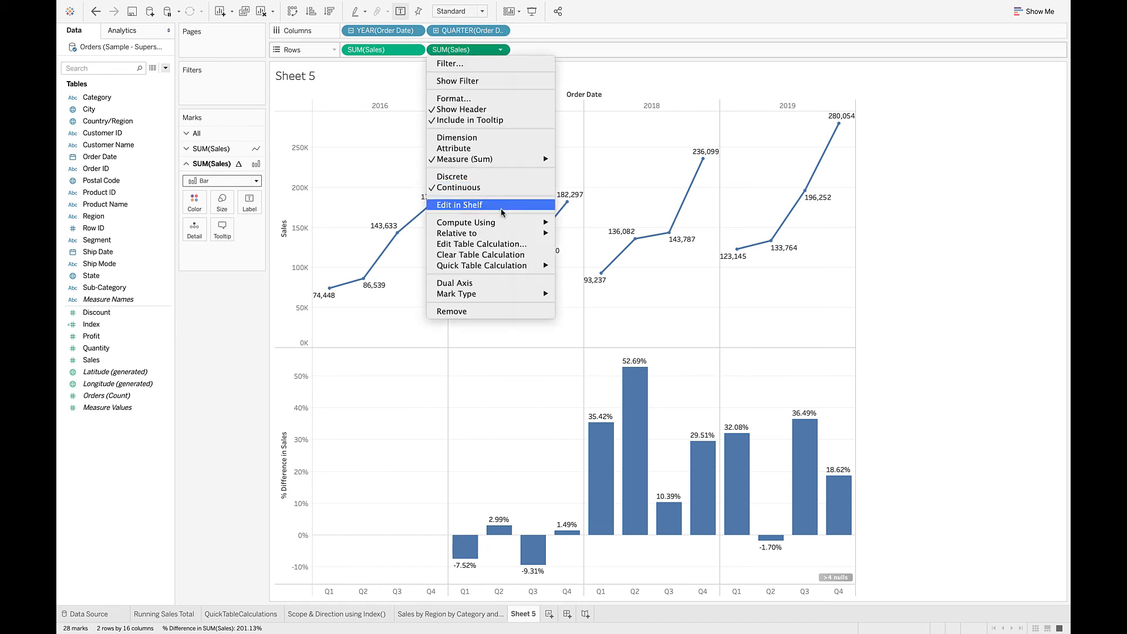
{"action": "mouse_move", "coordinate": [501, 224]}
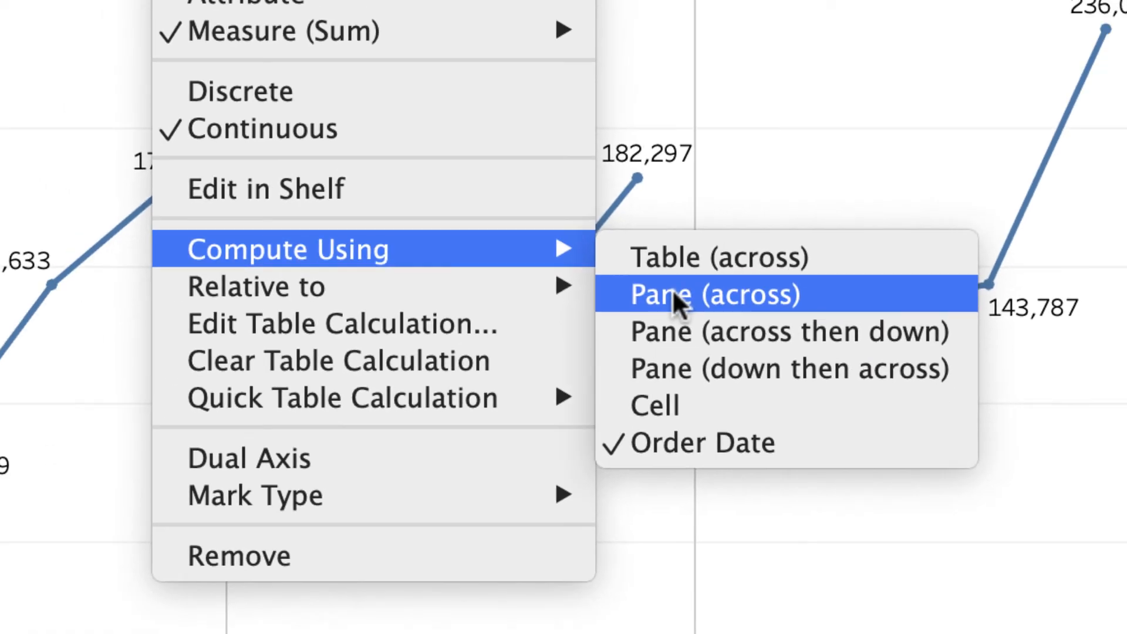
{"action": "left_click", "coordinate": [703, 314]}
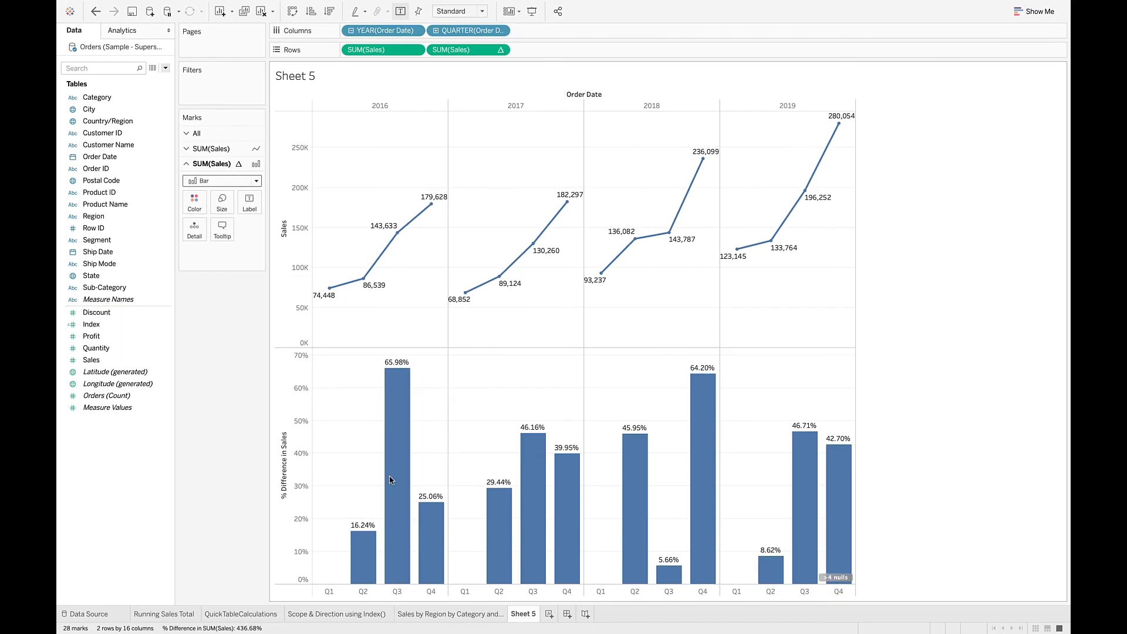
Switch the second Sales measure's table calculation to compute using Order Date.
{"action": "mouse_move", "coordinate": [362, 557]}
{"action": "left_click", "coordinate": [501, 51]}
{"action": "mouse_move", "coordinate": [502, 225]}
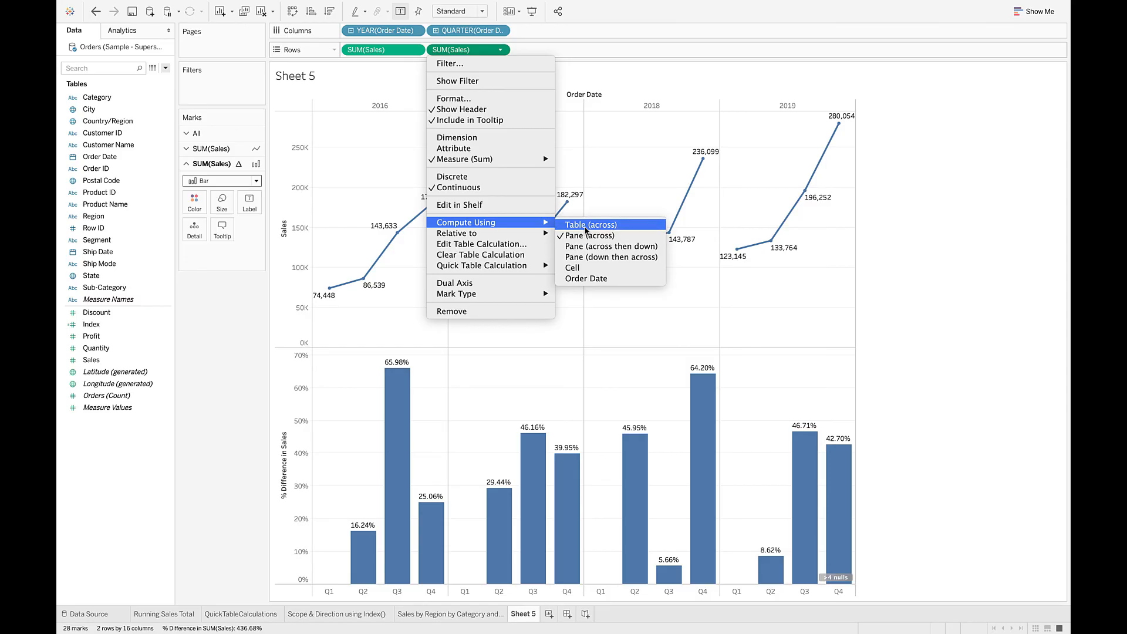
{"action": "left_click", "coordinate": [586, 279]}
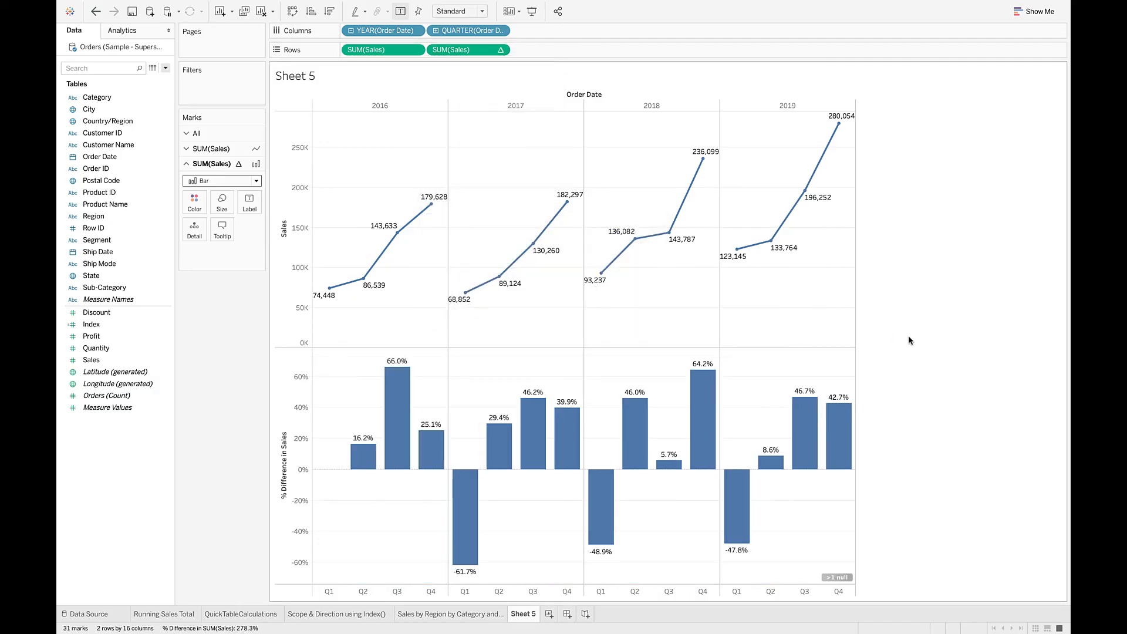
Reapply the Year Over Year Growth quick table calculation to the second Sales measure on the rows.
{"action": "left_click", "coordinate": [500, 51]}
{"action": "mouse_move", "coordinate": [506, 264]}
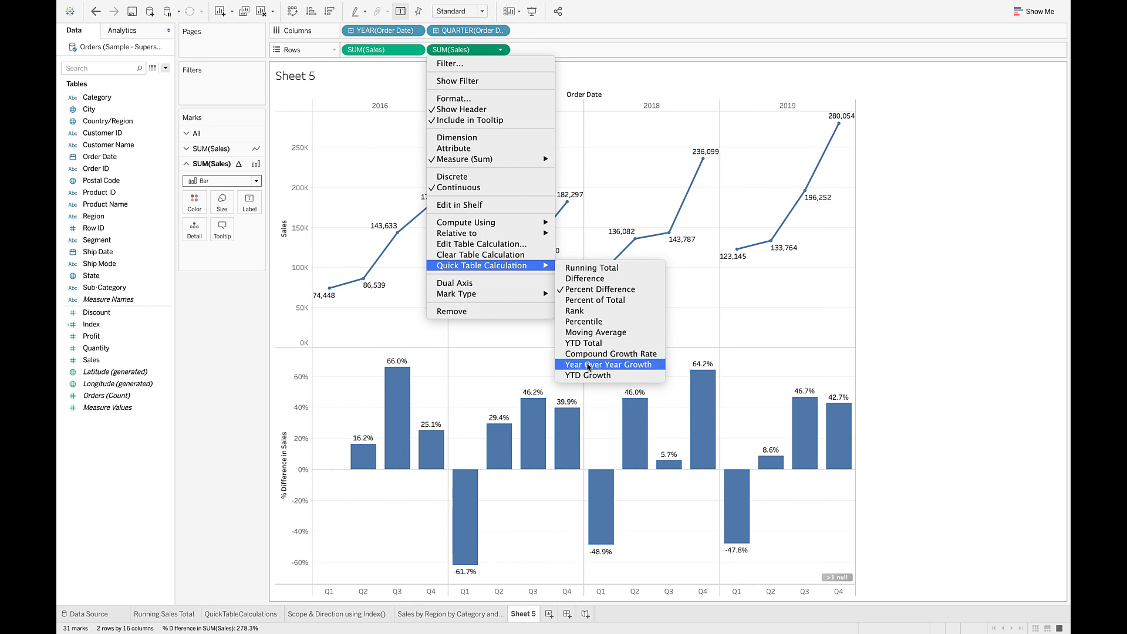
{"action": "left_click", "coordinate": [588, 365]}
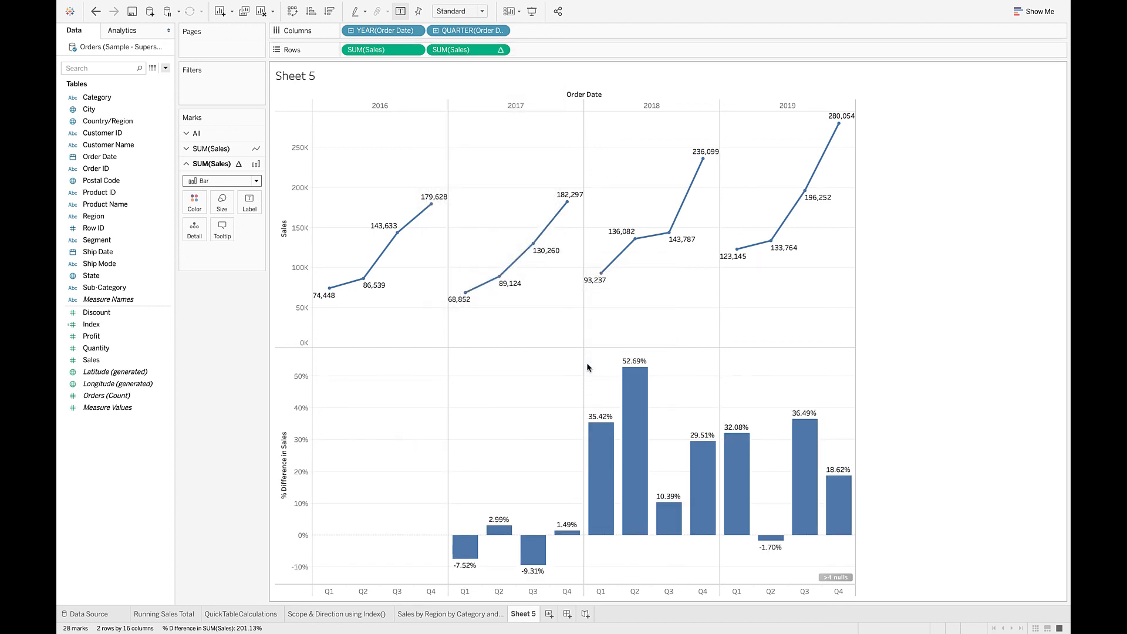
Rename Sheet 5 as "Year Over Year Growth".
{"action": "double_click", "coordinate": [522, 614]}
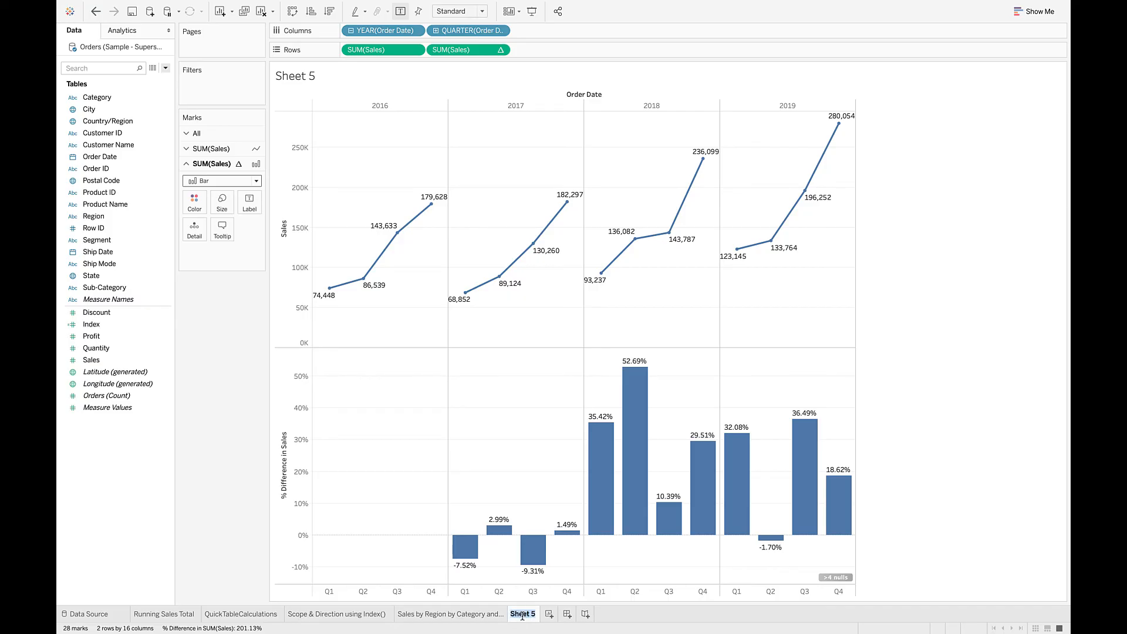
{"action": "type", "text": "Year Over"}
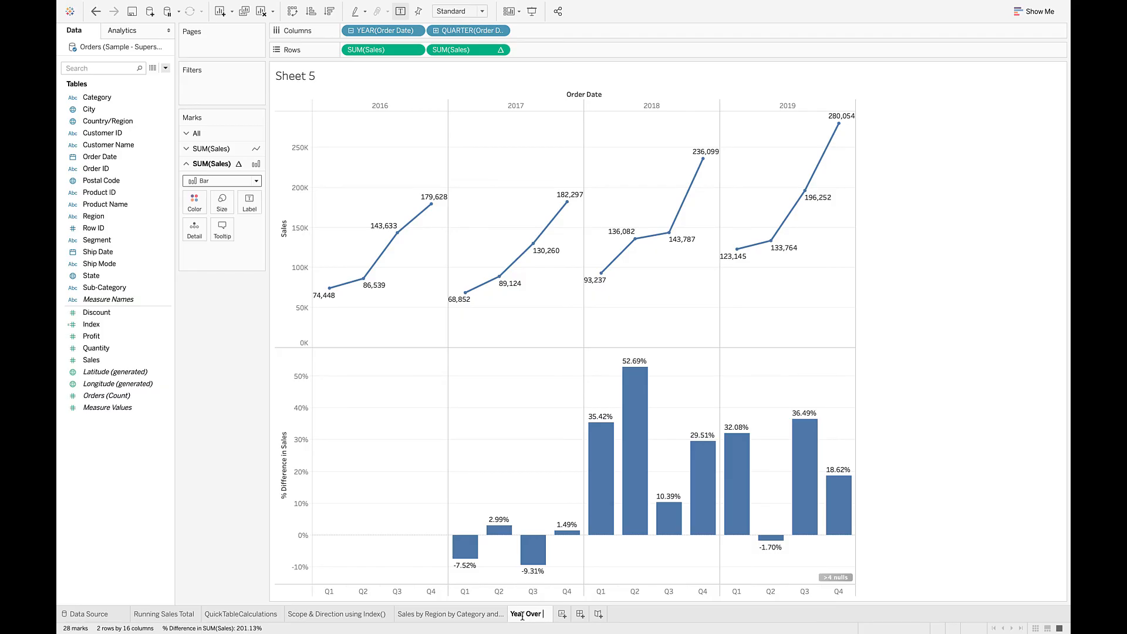
{"action": "type", "text": "Year Growth"}
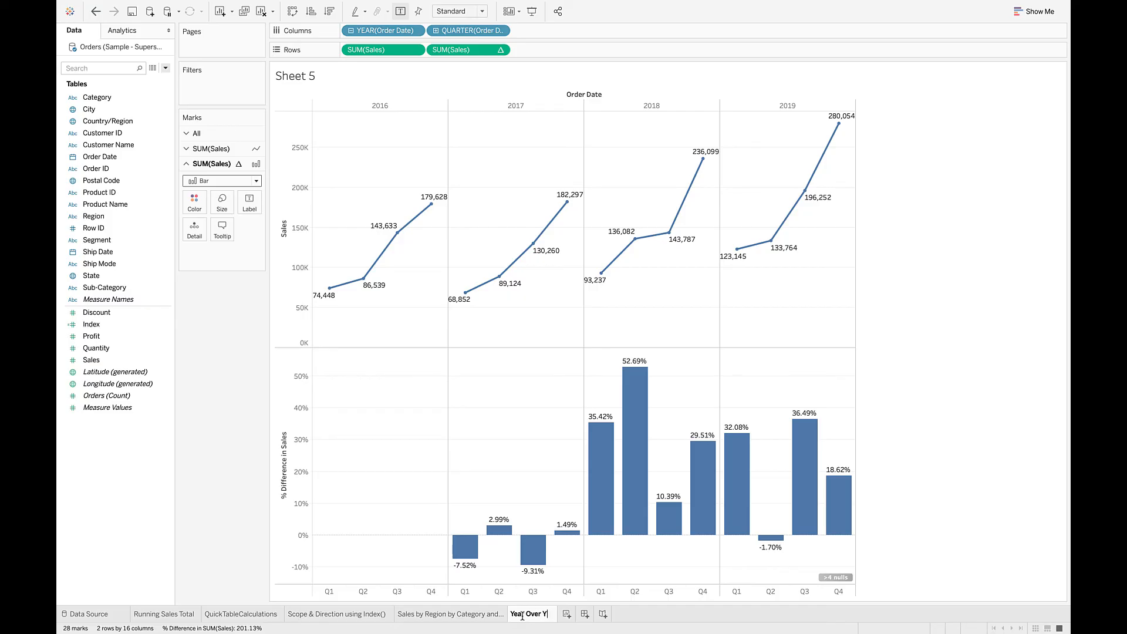